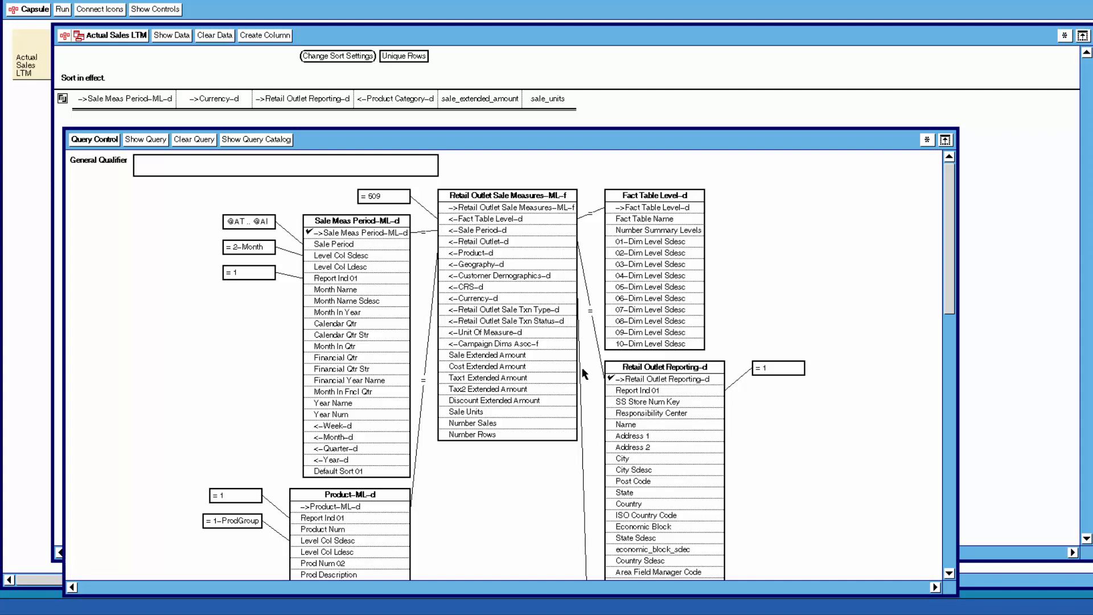
Review the query diagram's tables and the available choices for the sale period level qualifier, then cancel without changes.
{"action": "left_click", "coordinate": [340, 257]}
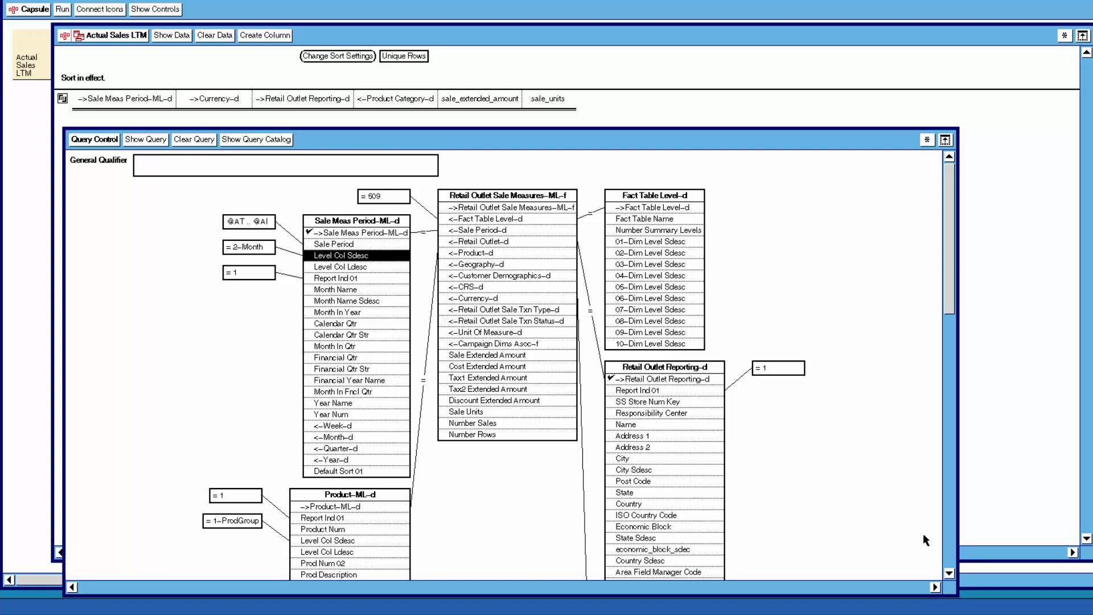
{"action": "left_click", "coordinate": [949, 572]}
{"action": "left_click", "coordinate": [949, 571]}
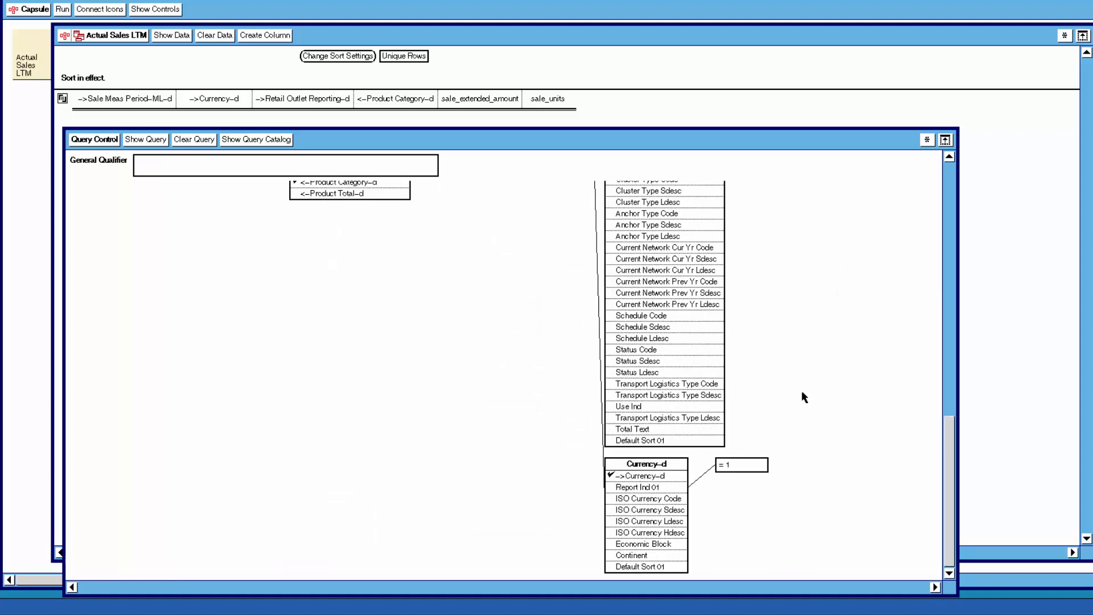
{"action": "scroll", "coordinate": [956, 174], "scroll_direction": "up", "scroll_amount": 5}
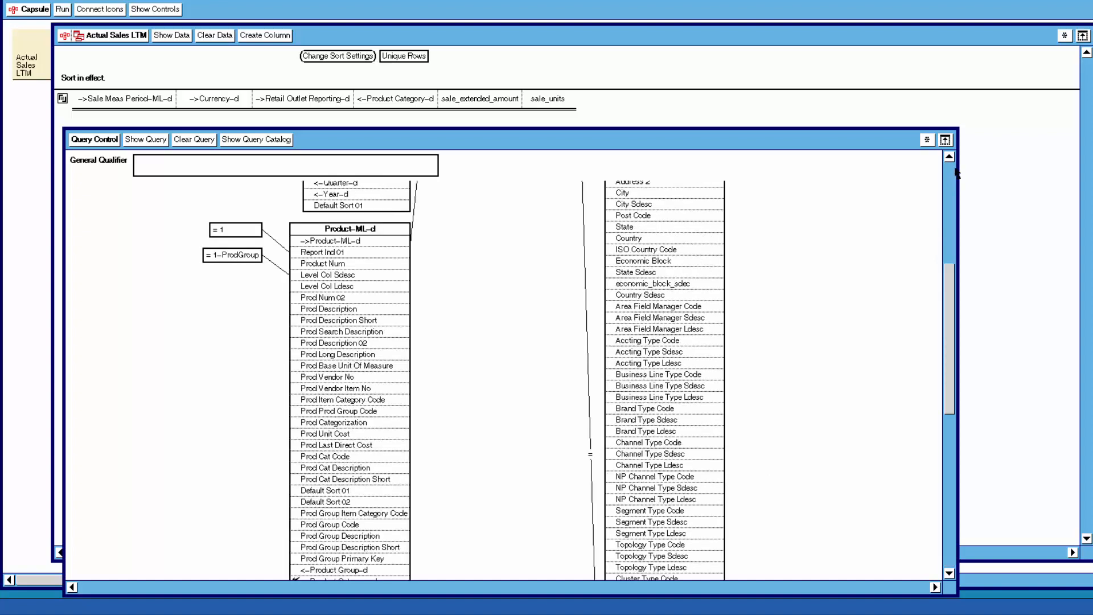
{"action": "scroll", "coordinate": [956, 174], "scroll_direction": "up", "scroll_amount": 3}
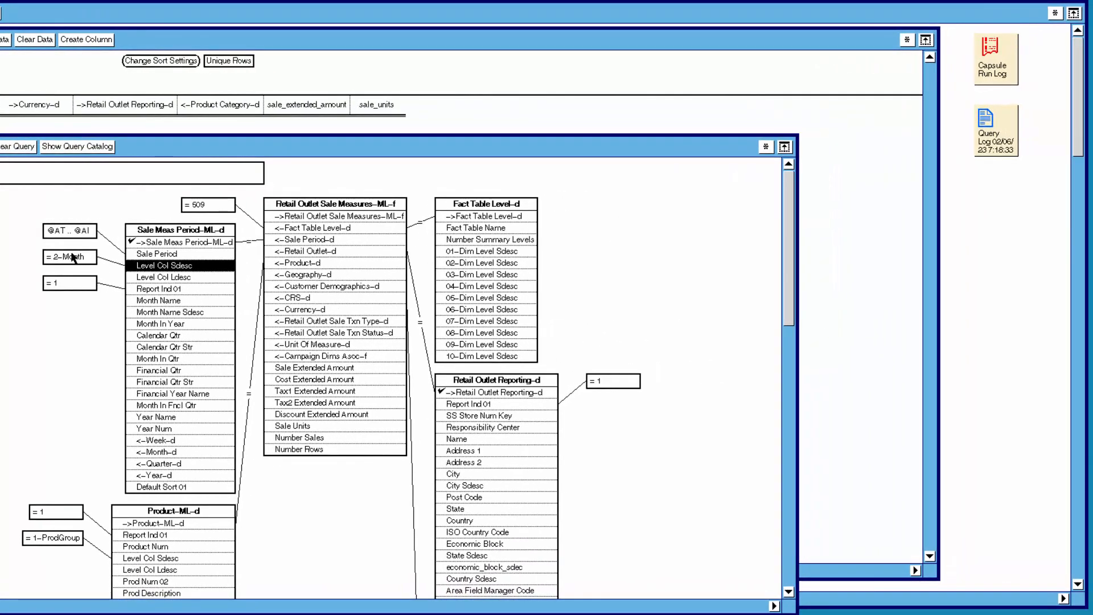
{"action": "right_click", "coordinate": [78, 258]}
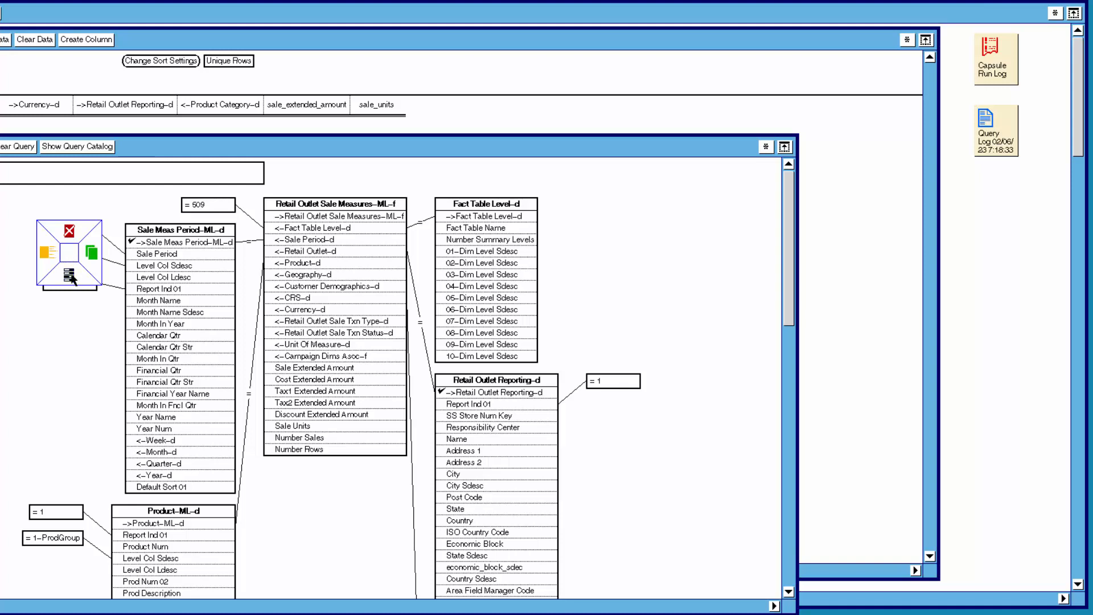
{"action": "left_click", "coordinate": [70, 276]}
{"action": "left_click", "coordinate": [715, 313]}
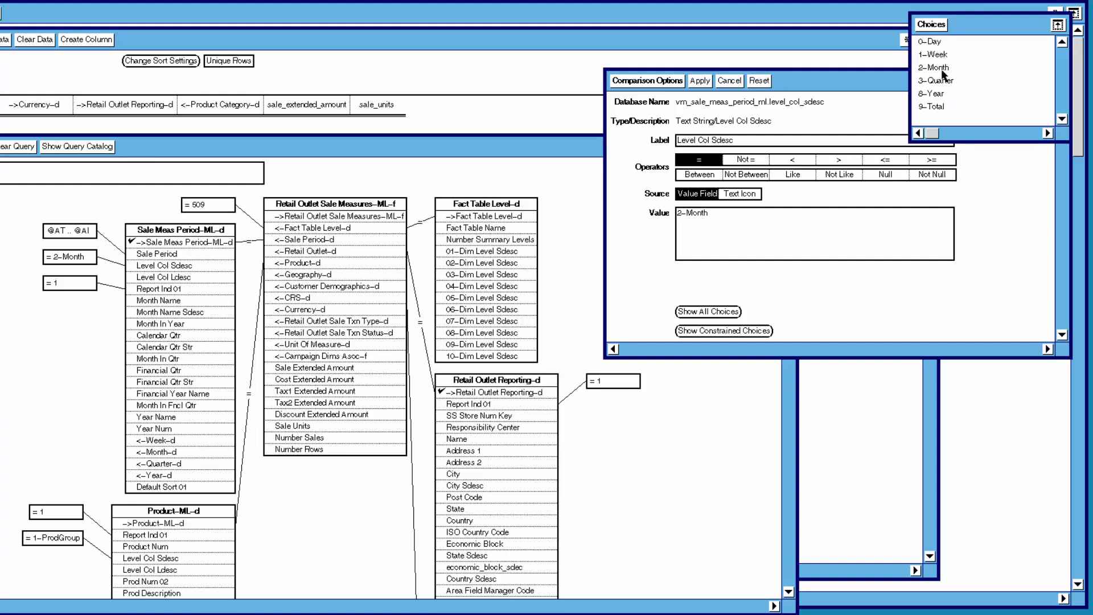
{"action": "left_click", "coordinate": [937, 25]}
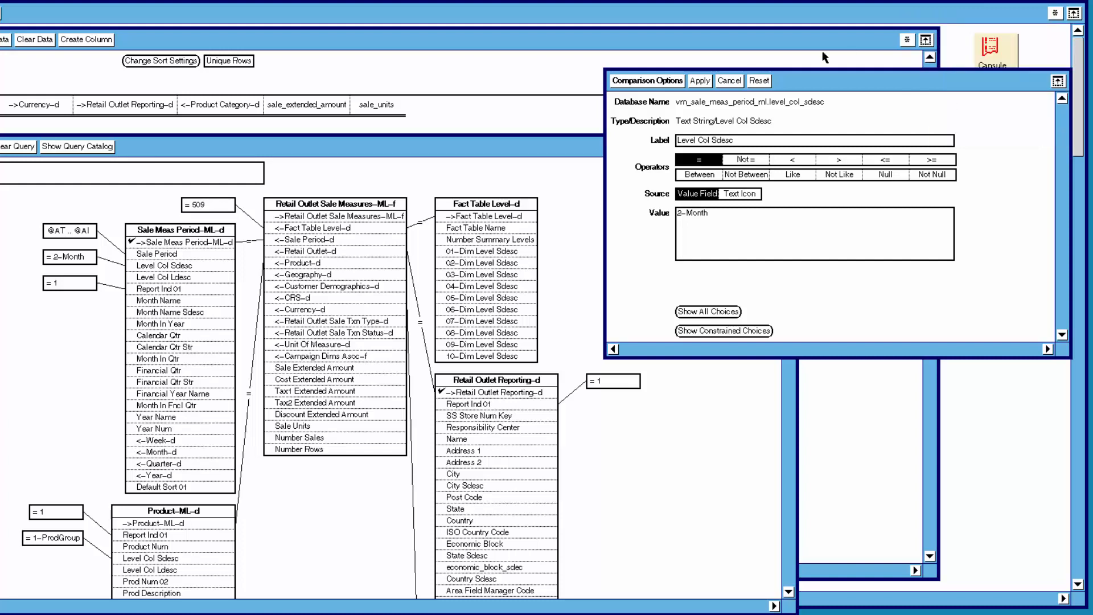
{"action": "left_click", "coordinate": [734, 82]}
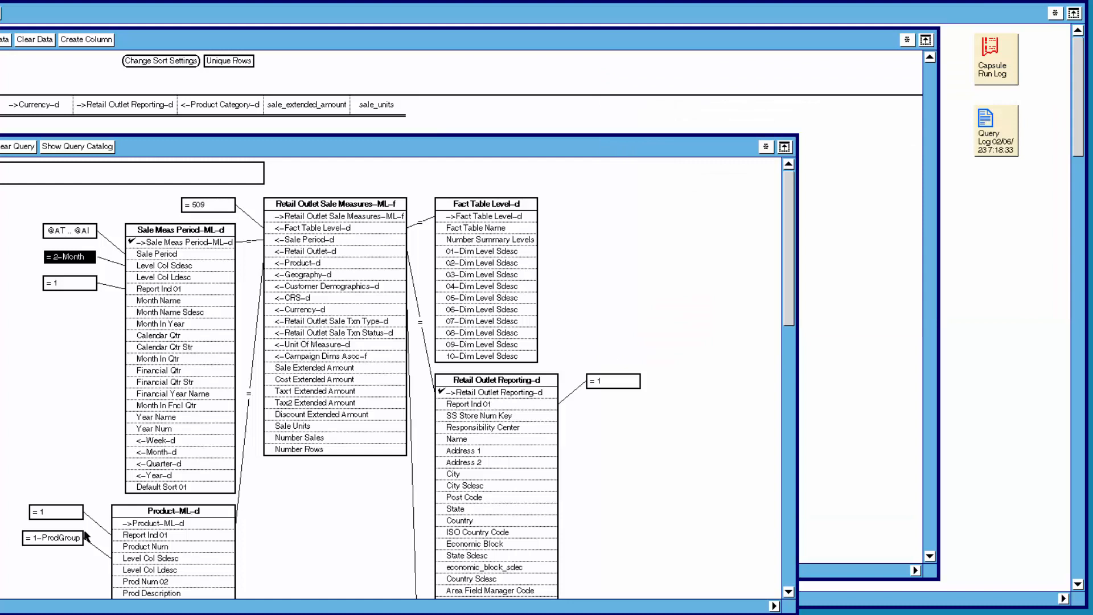
Open the product level qualifier's comparison options and view all its choices, then cancel without changes.
{"action": "left_click", "coordinate": [48, 544]}
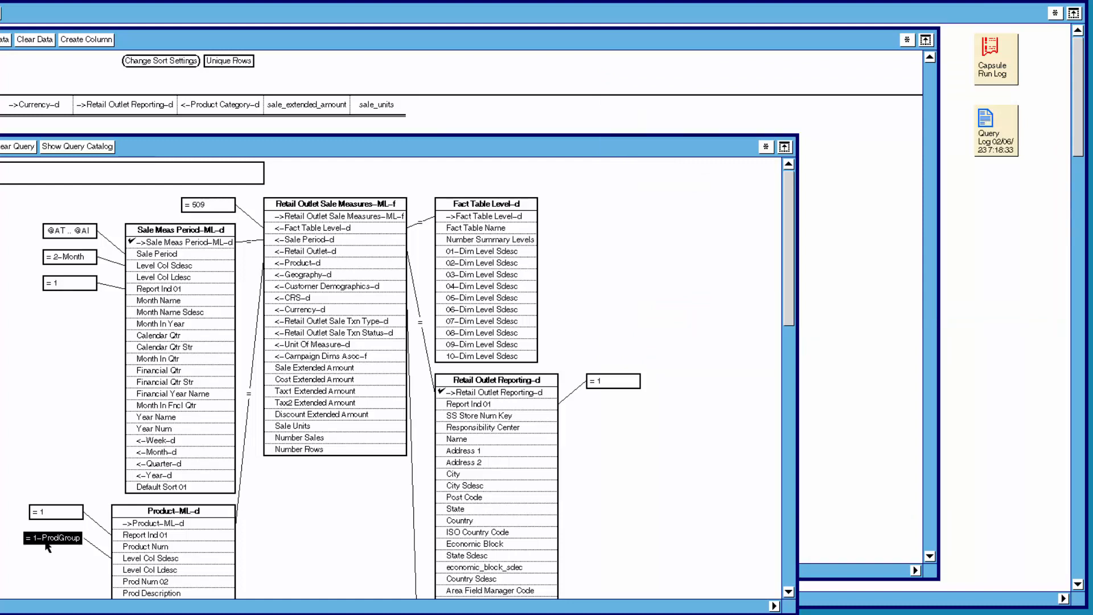
{"action": "double_click", "coordinate": [48, 544]}
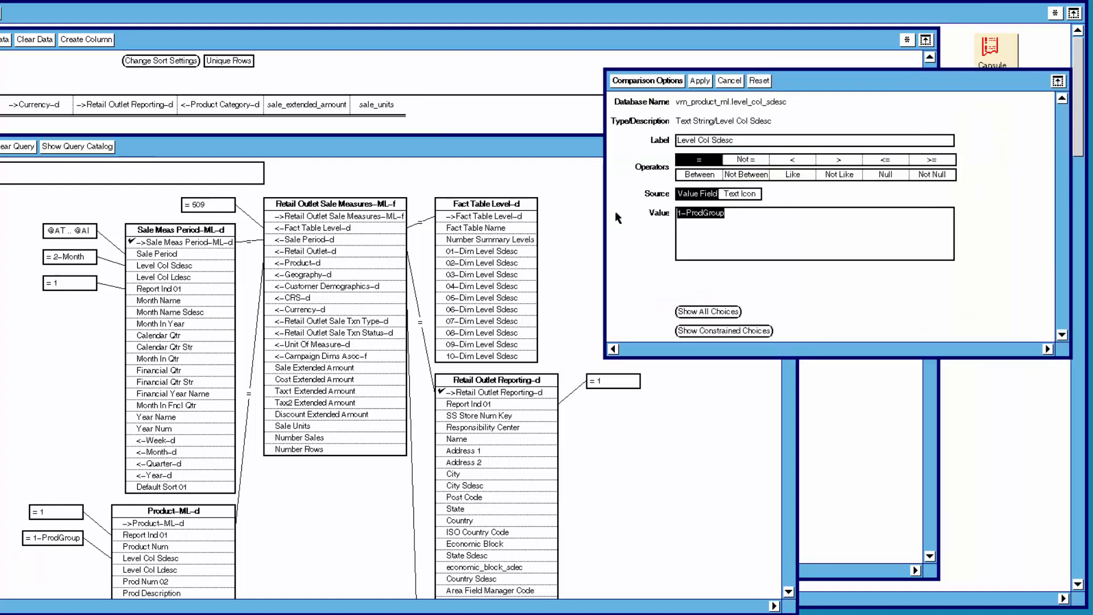
{"action": "left_click", "coordinate": [708, 312]}
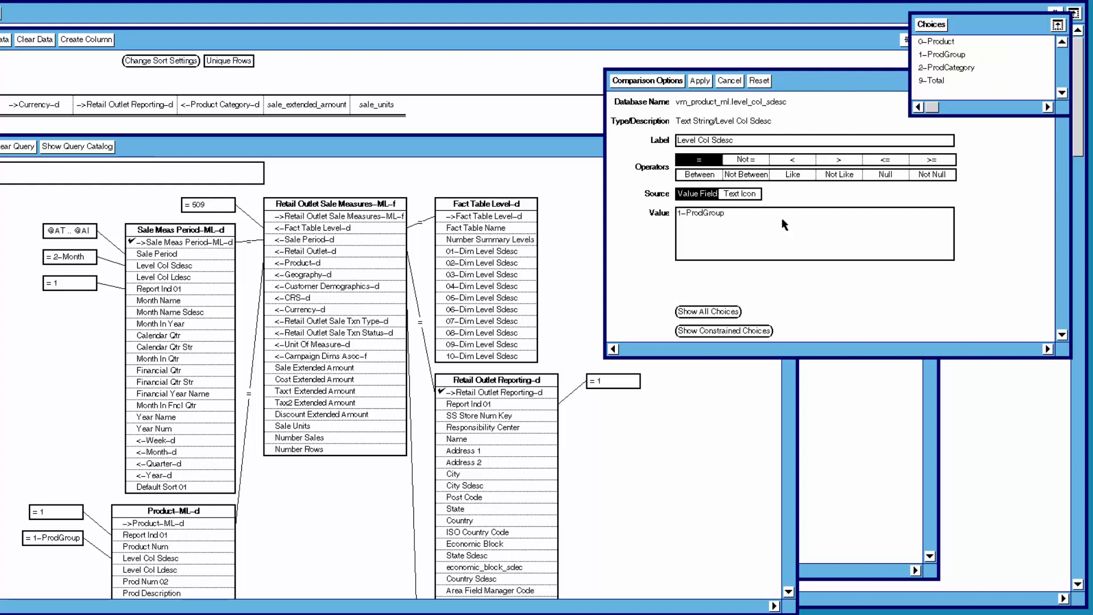
{"action": "left_click_drag", "start_coordinate": [980, 29], "coordinate": [942, 39]}
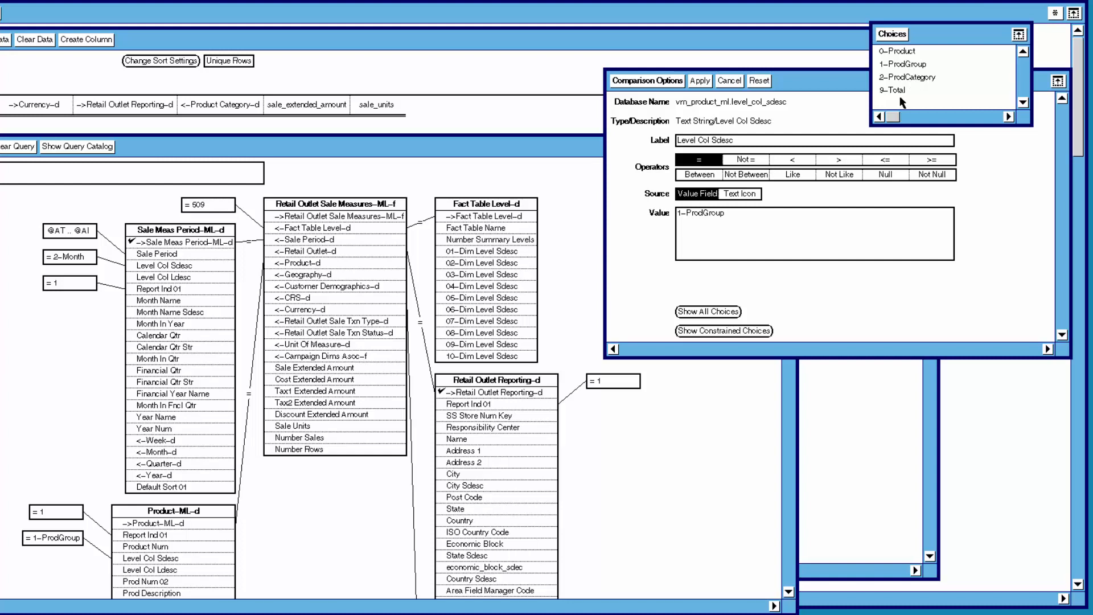
{"action": "left_click", "coordinate": [893, 37]}
{"action": "left_click", "coordinate": [733, 81]}
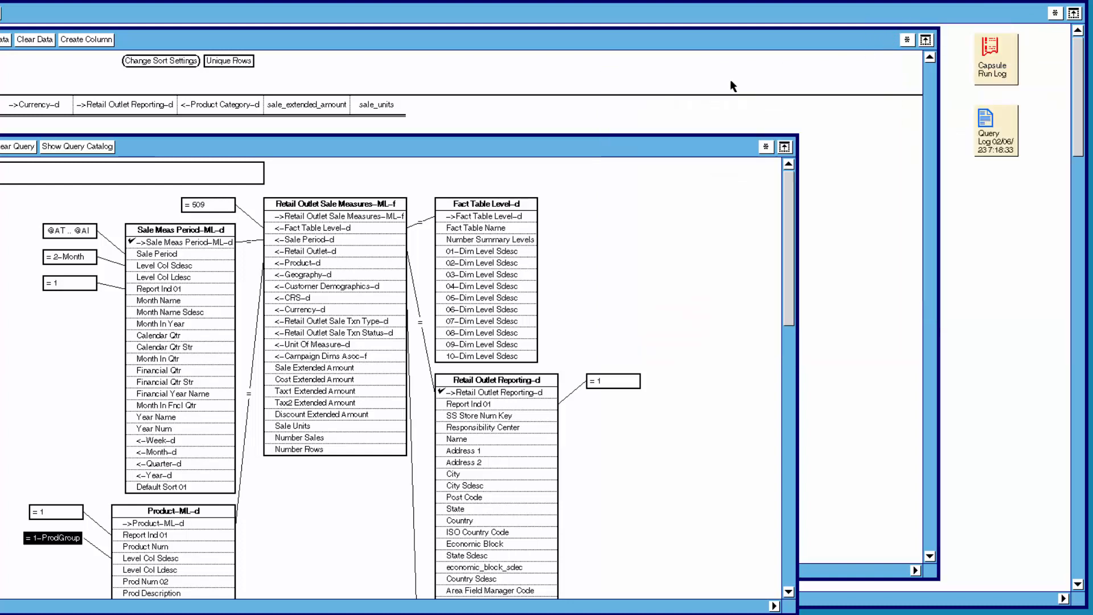
Qualify Fact Table Name in Fact Table Level-d to equal Retail Outlet Sale Measures-ML-f and apply it.
{"action": "left_click", "coordinate": [27, 334]}
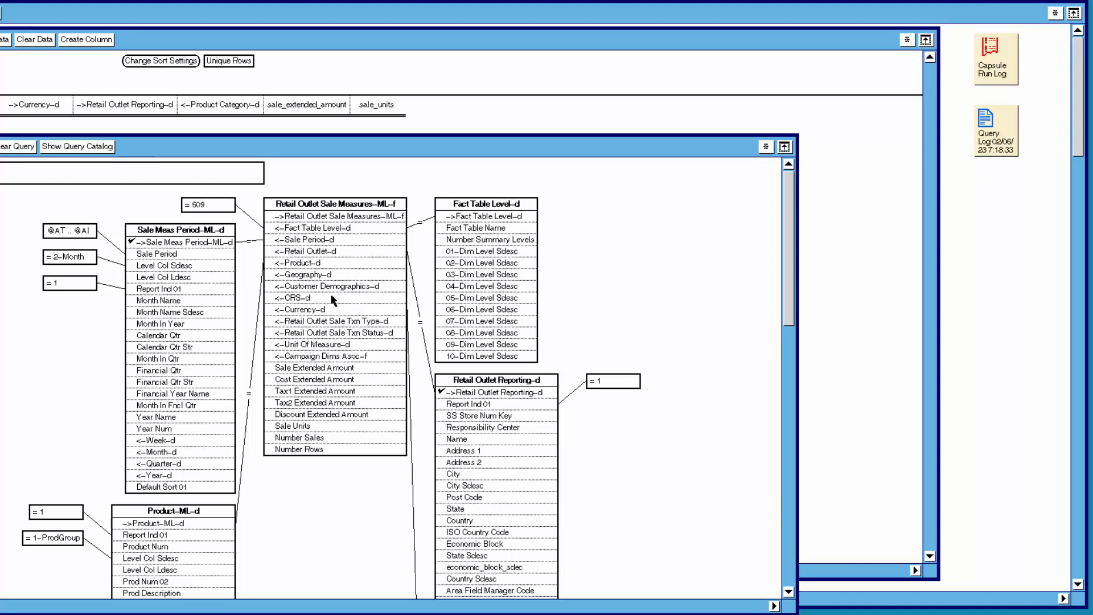
{"action": "left_click", "coordinate": [473, 228]}
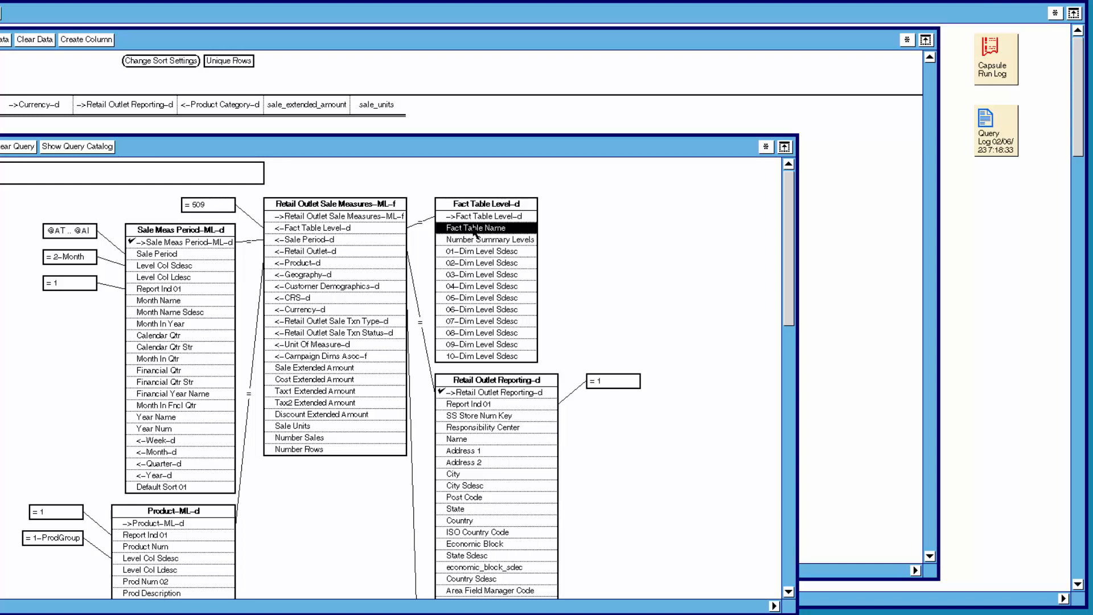
{"action": "right_click", "coordinate": [473, 227]}
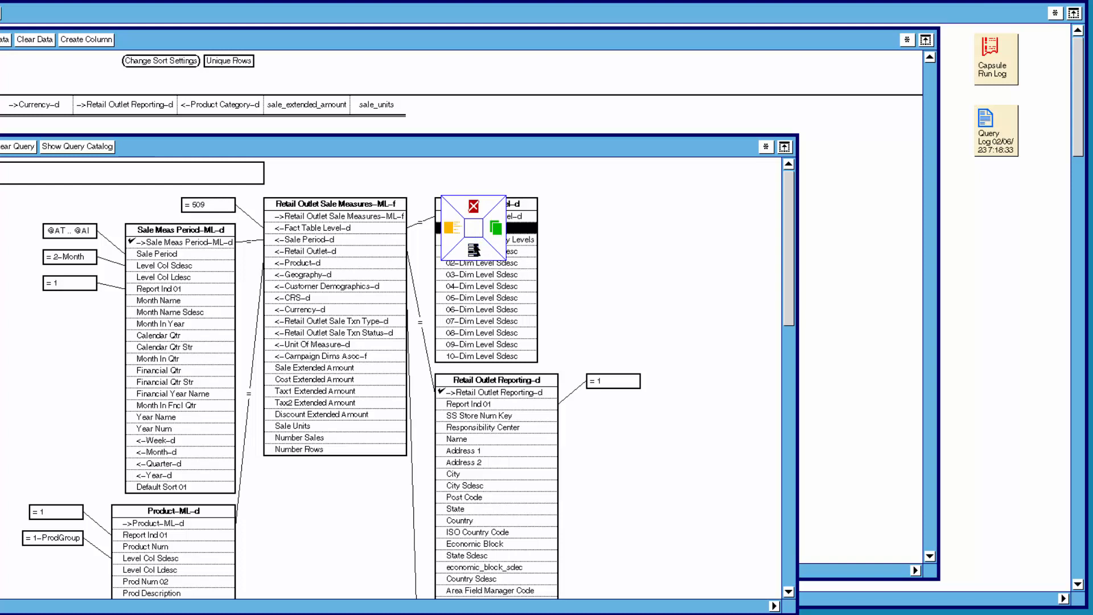
{"action": "left_click", "coordinate": [474, 249]}
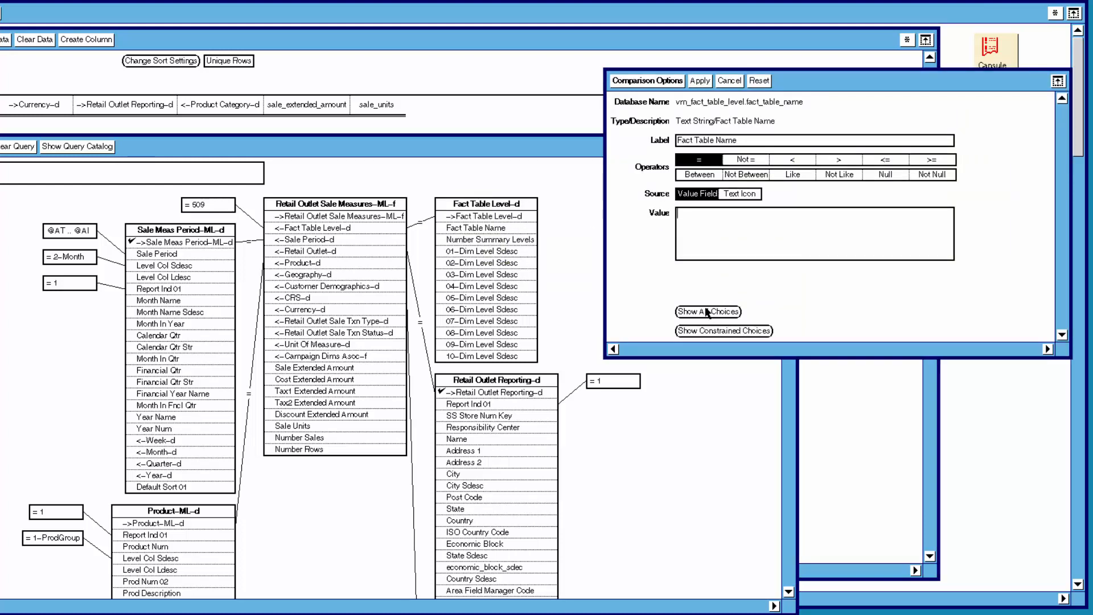
{"action": "left_click", "coordinate": [707, 312]}
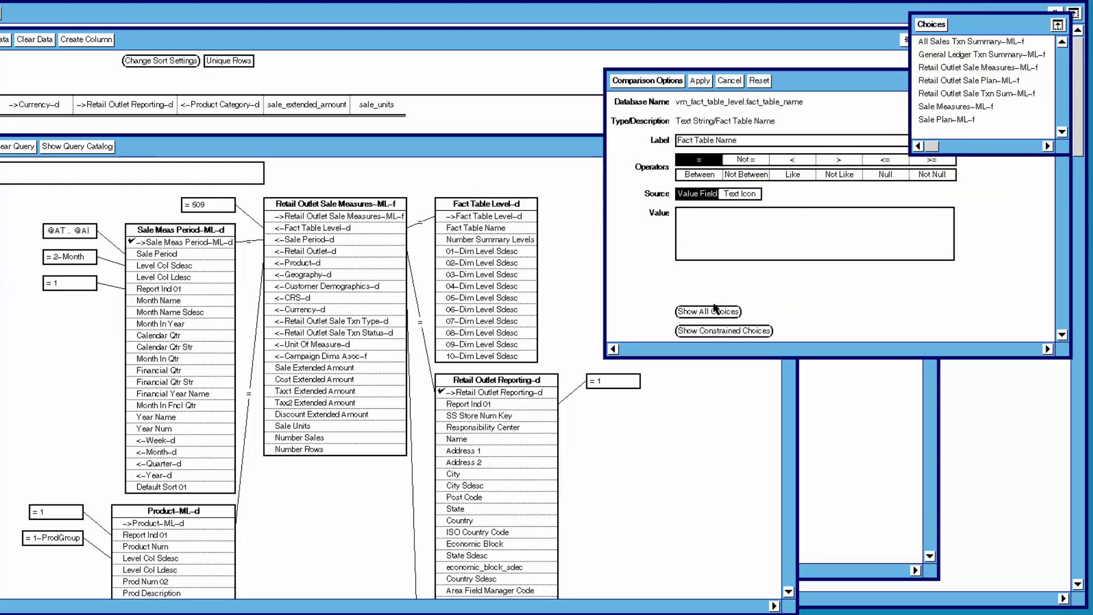
{"action": "left_click", "coordinate": [943, 68]}
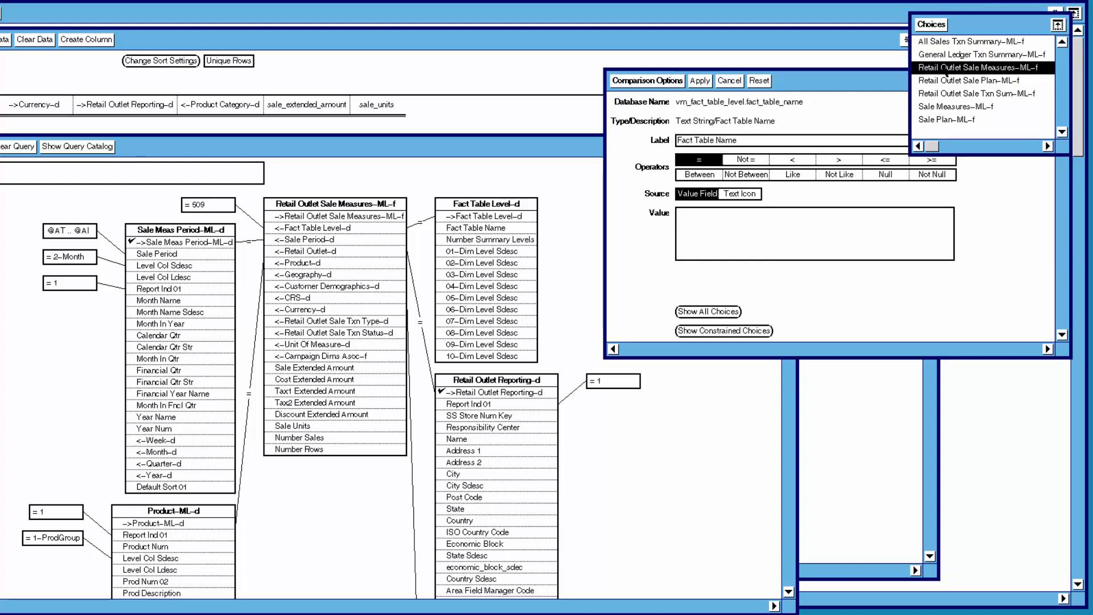
{"action": "left_click", "coordinate": [932, 25]}
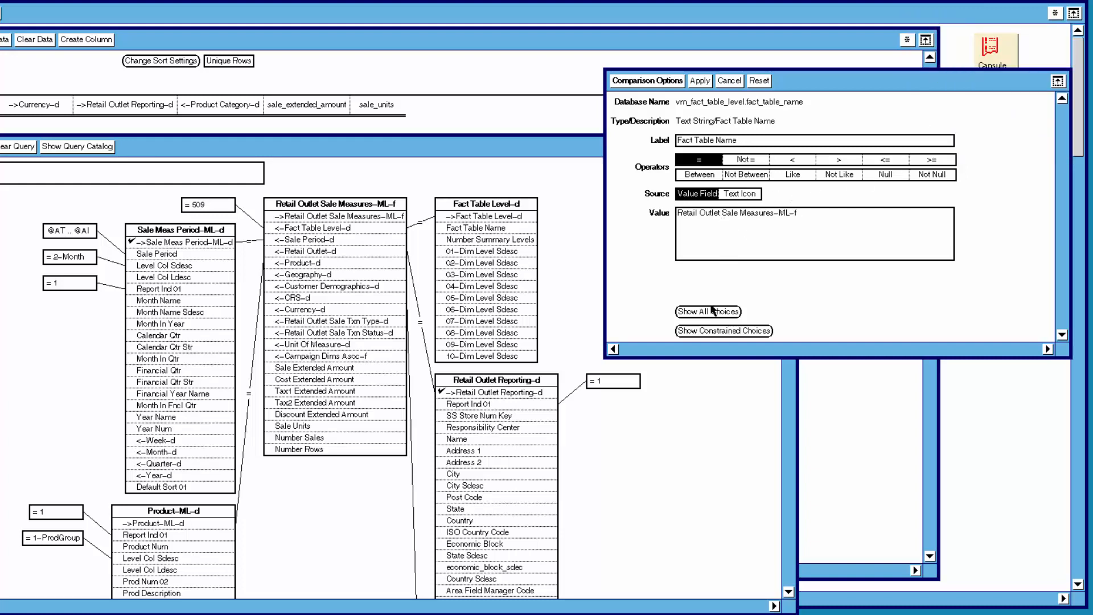
{"action": "left_click", "coordinate": [699, 335]}
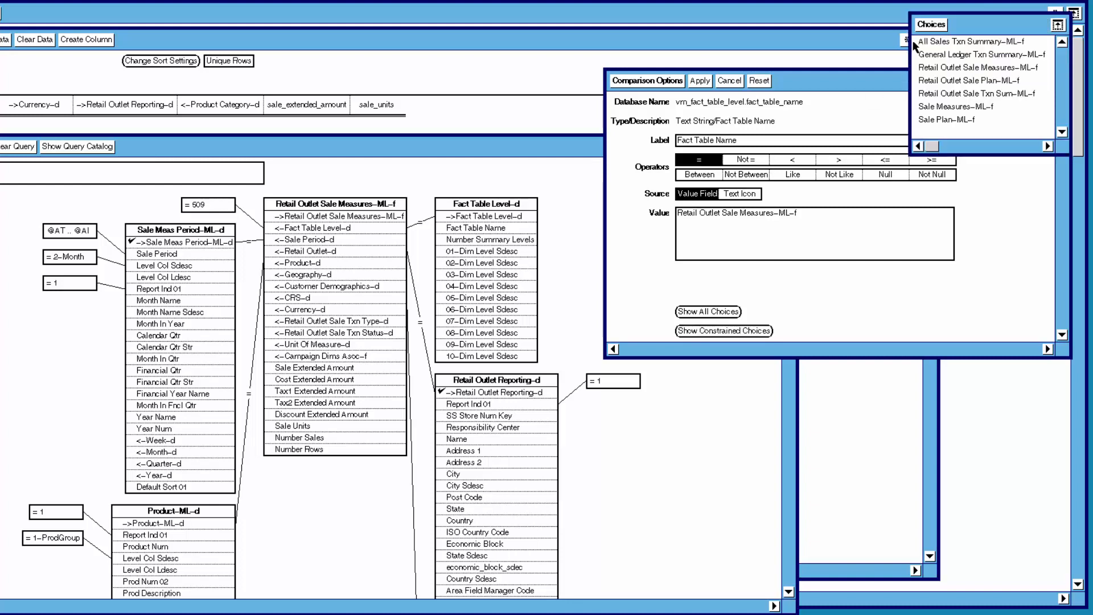
{"action": "left_click", "coordinate": [930, 25]}
{"action": "left_click", "coordinate": [700, 81]}
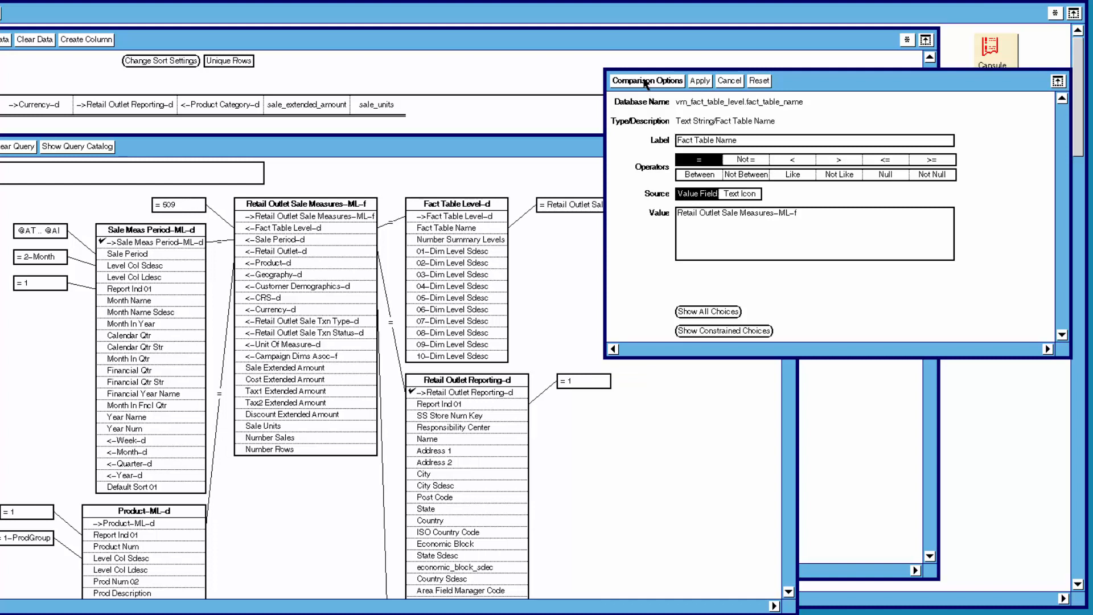
{"action": "left_click", "coordinate": [646, 82]}
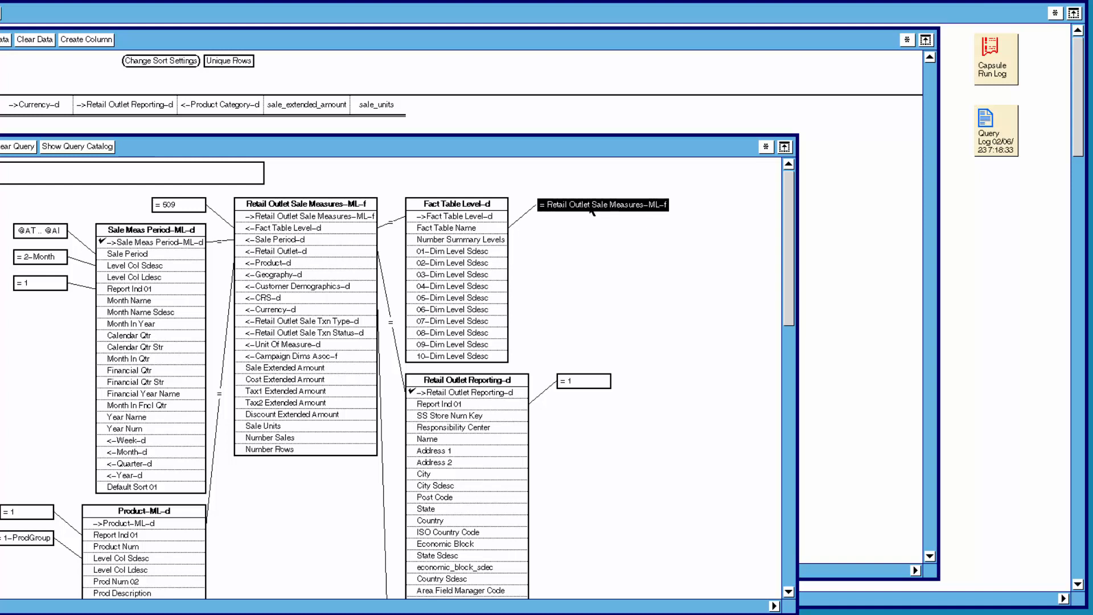
Open comparison options for Number Summary Levels and view its constrained choices, then cancel.
{"action": "left_click", "coordinate": [472, 241]}
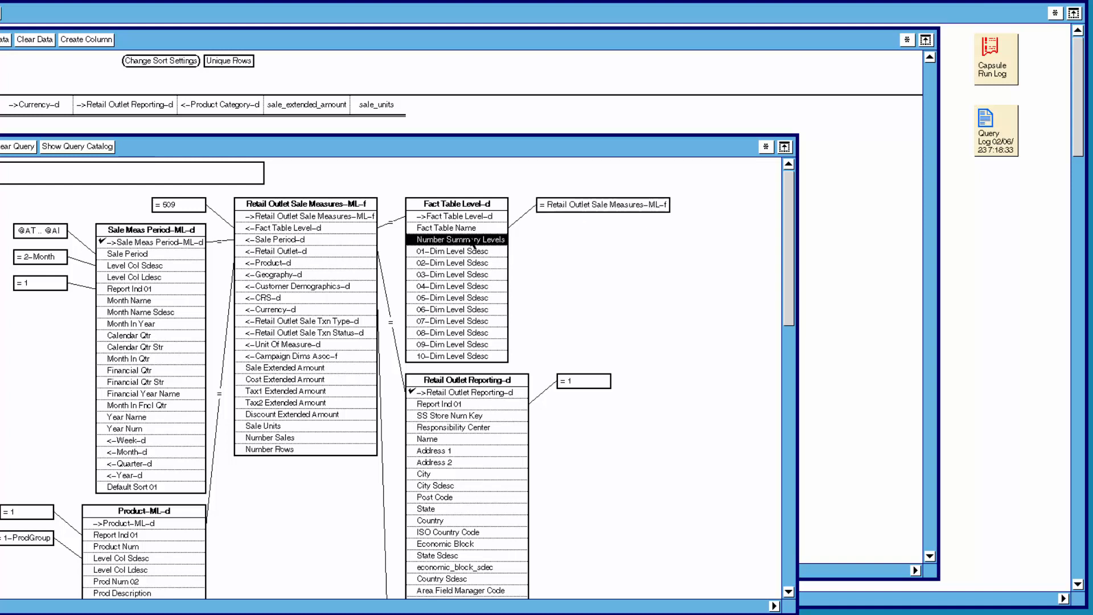
{"action": "left_click_drag", "start_coordinate": [473, 244], "coordinate": [475, 268]}
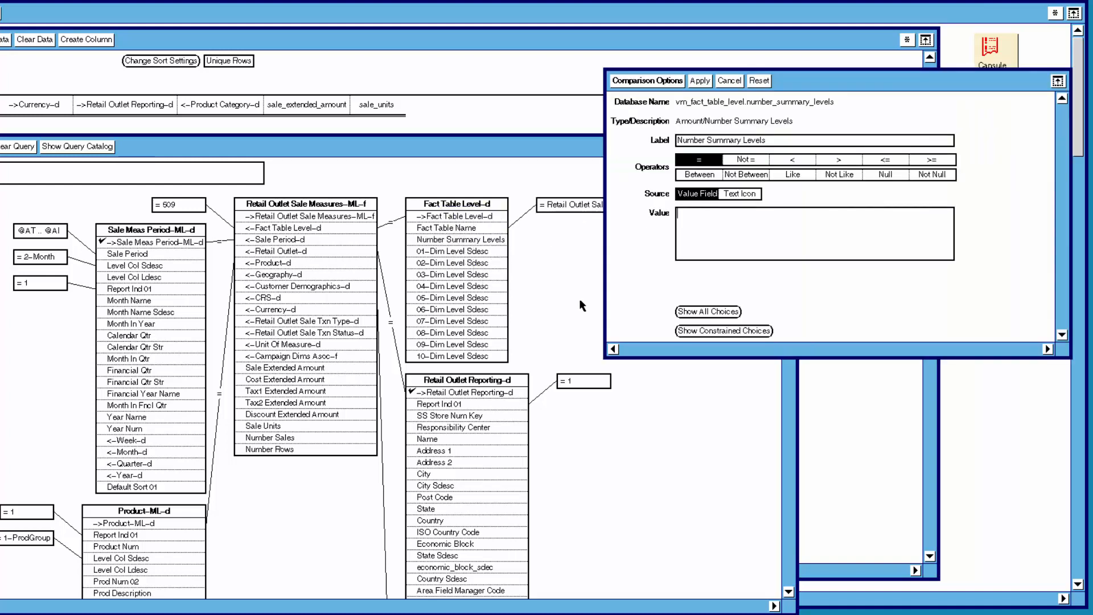
{"action": "left_click", "coordinate": [724, 330]}
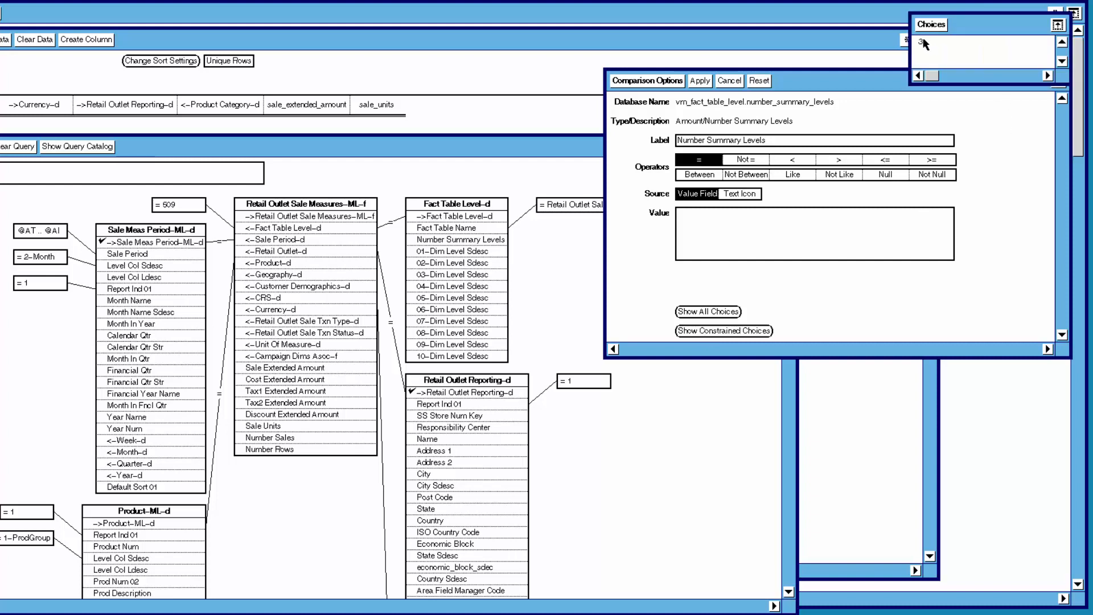
{"action": "left_click", "coordinate": [928, 26]}
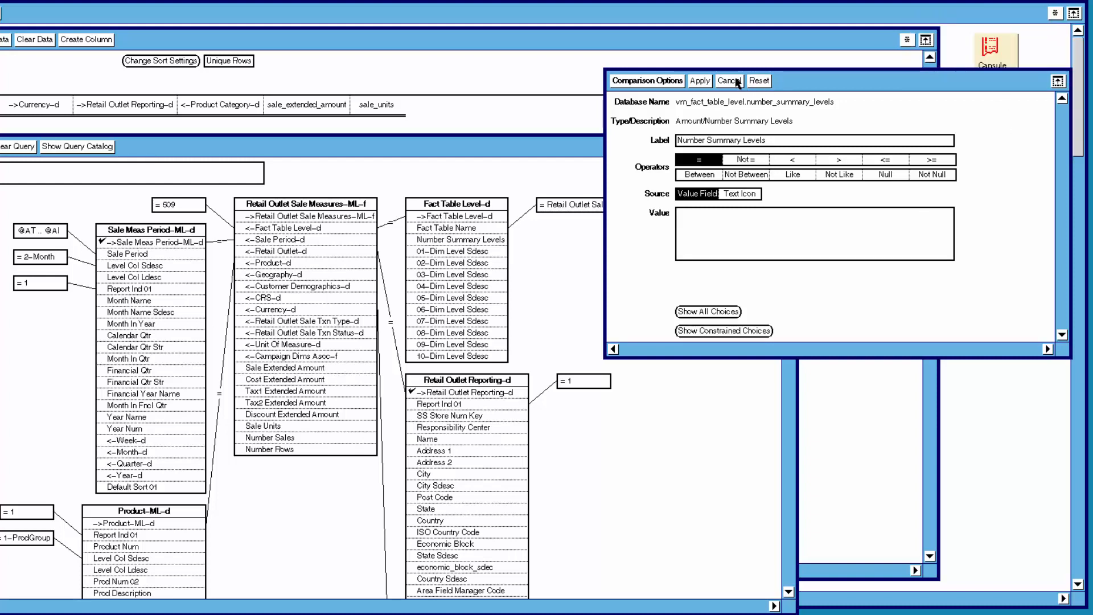
{"action": "left_click", "coordinate": [737, 82]}
Qualify 01-Dim Level Sdesc in Fact Table Level-d to equal 2-Month and apply it.
{"action": "left_click", "coordinate": [471, 254]}
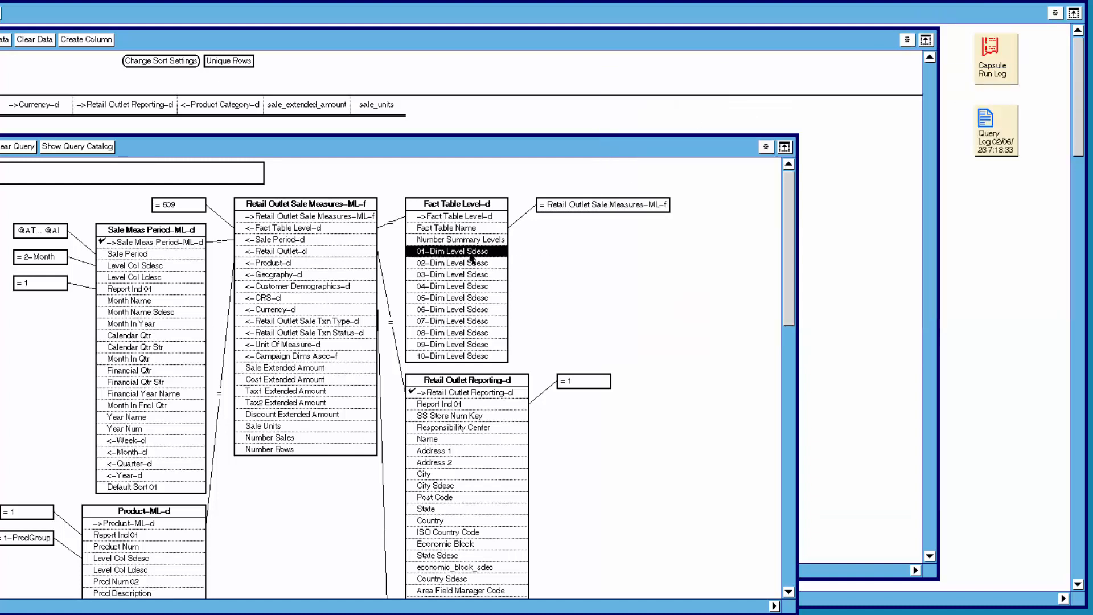
{"action": "right_click", "coordinate": [470, 254]}
{"action": "left_click", "coordinate": [472, 278]}
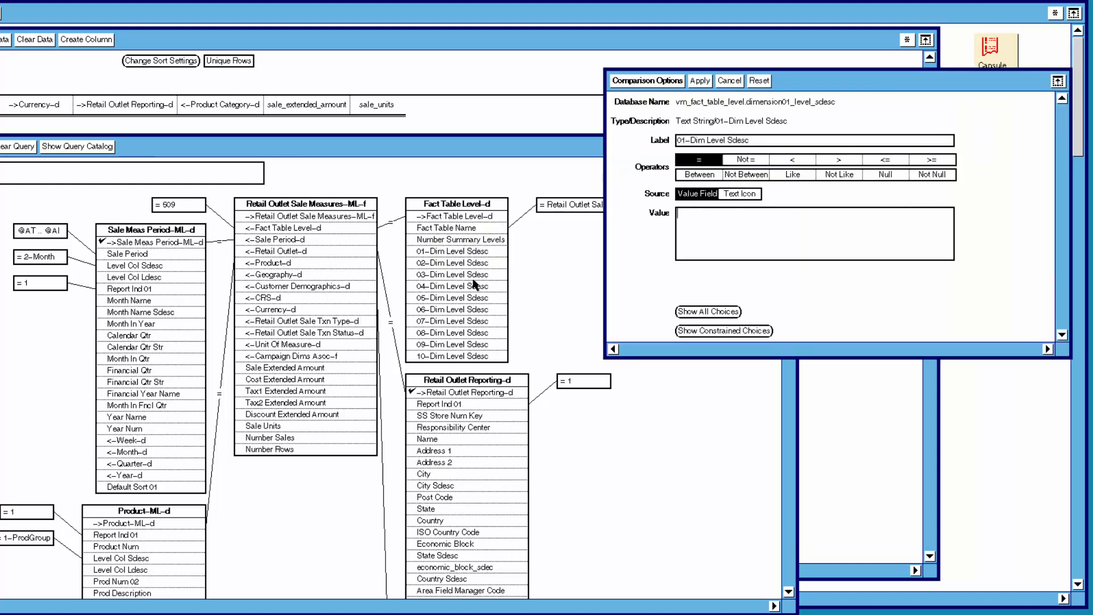
{"action": "left_click", "coordinate": [721, 331]}
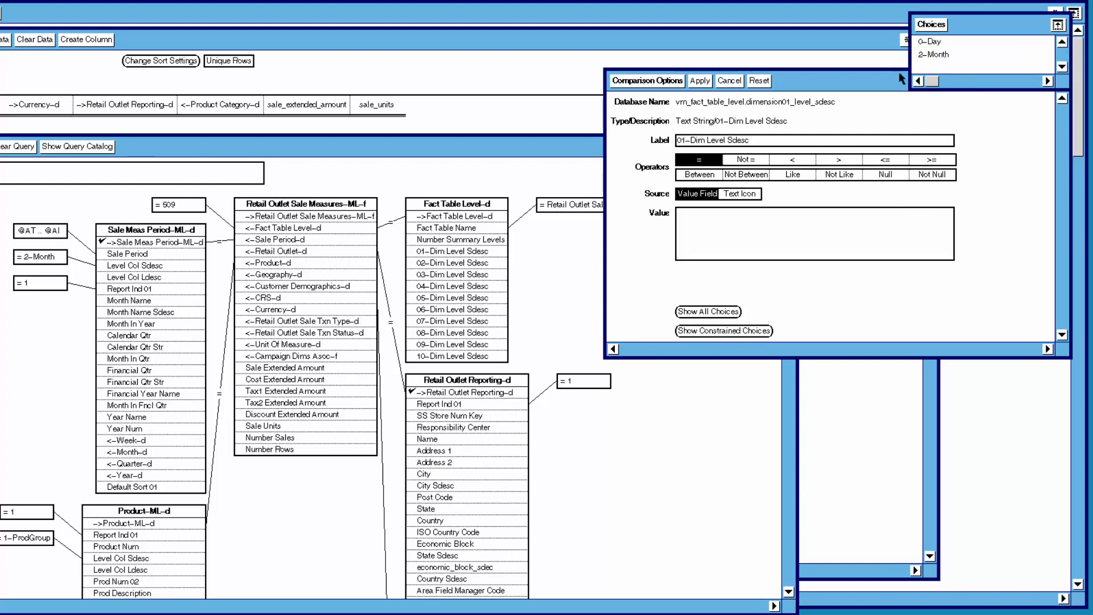
{"action": "left_click", "coordinate": [934, 26]}
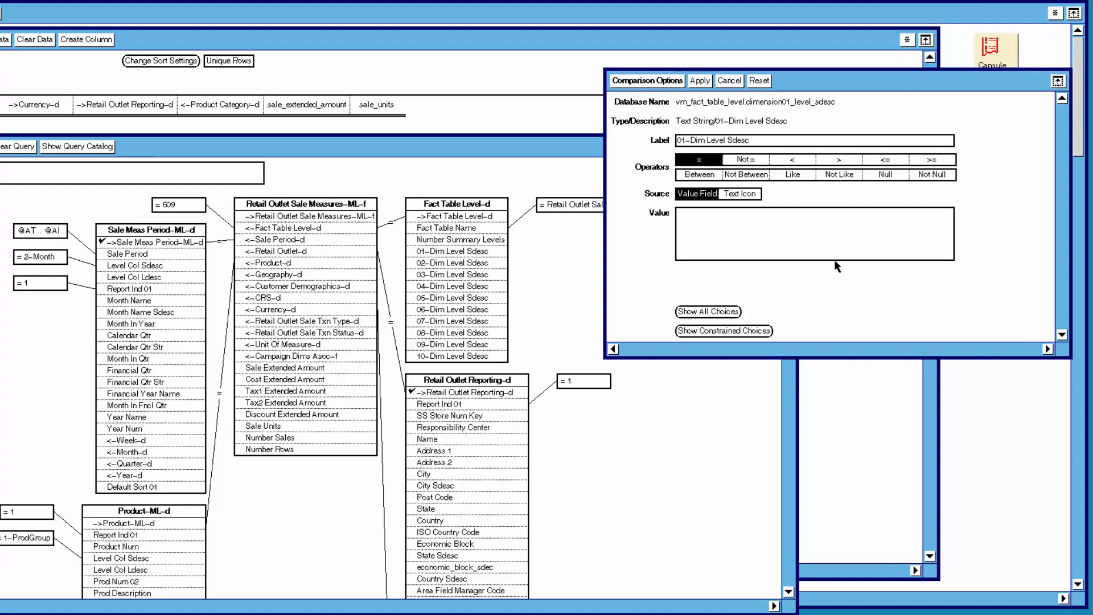
{"action": "left_click", "coordinate": [719, 315]}
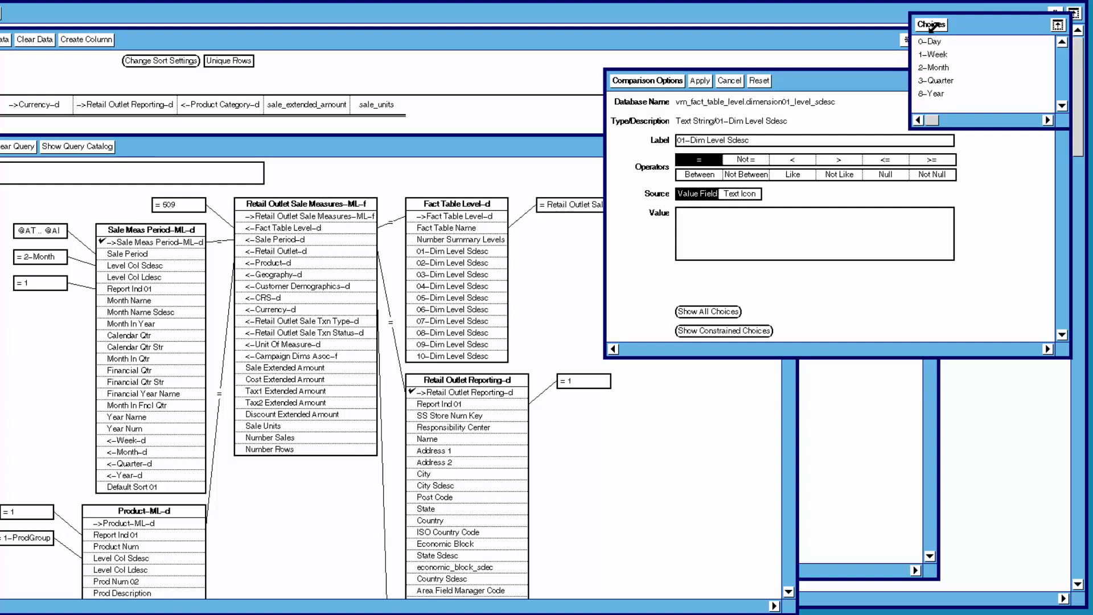
{"action": "left_click", "coordinate": [934, 26]}
{"action": "left_click", "coordinate": [729, 332]}
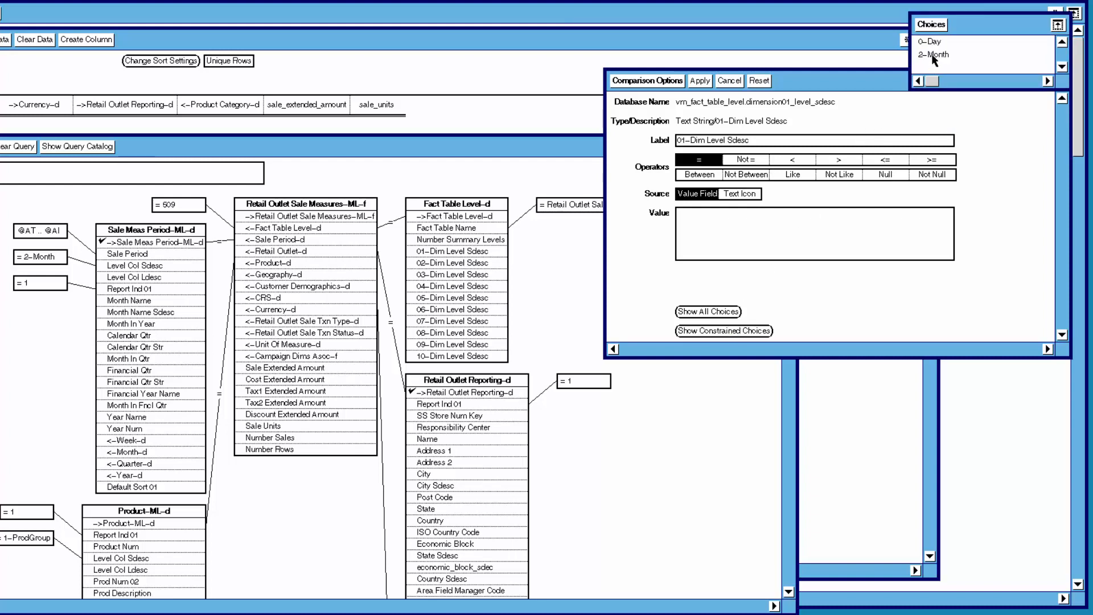
{"action": "left_click", "coordinate": [934, 56]}
{"action": "left_click", "coordinate": [932, 24]}
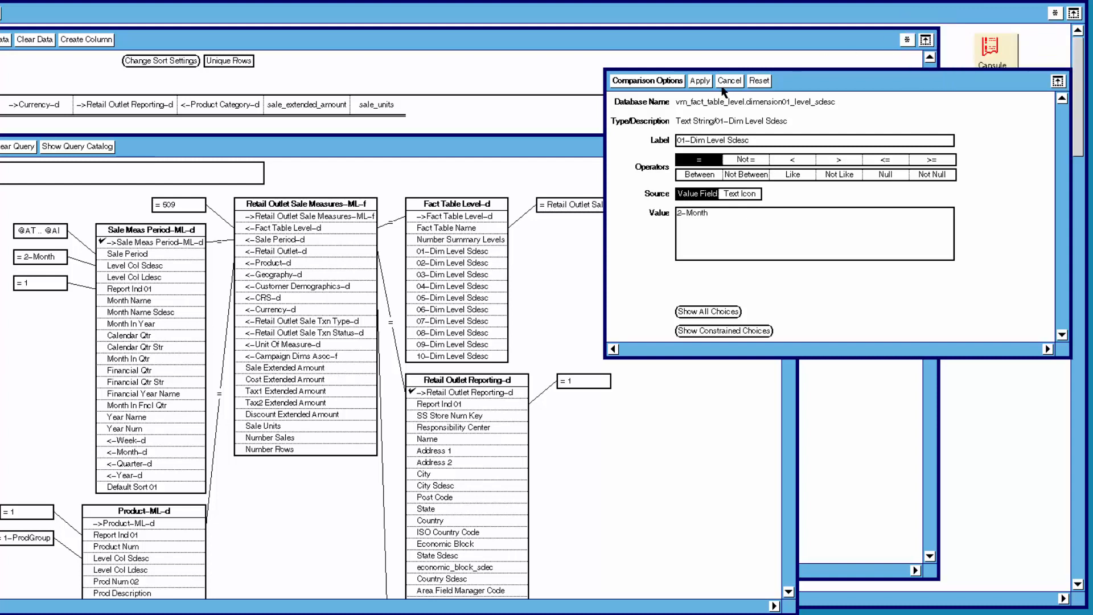
{"action": "left_click", "coordinate": [706, 82]}
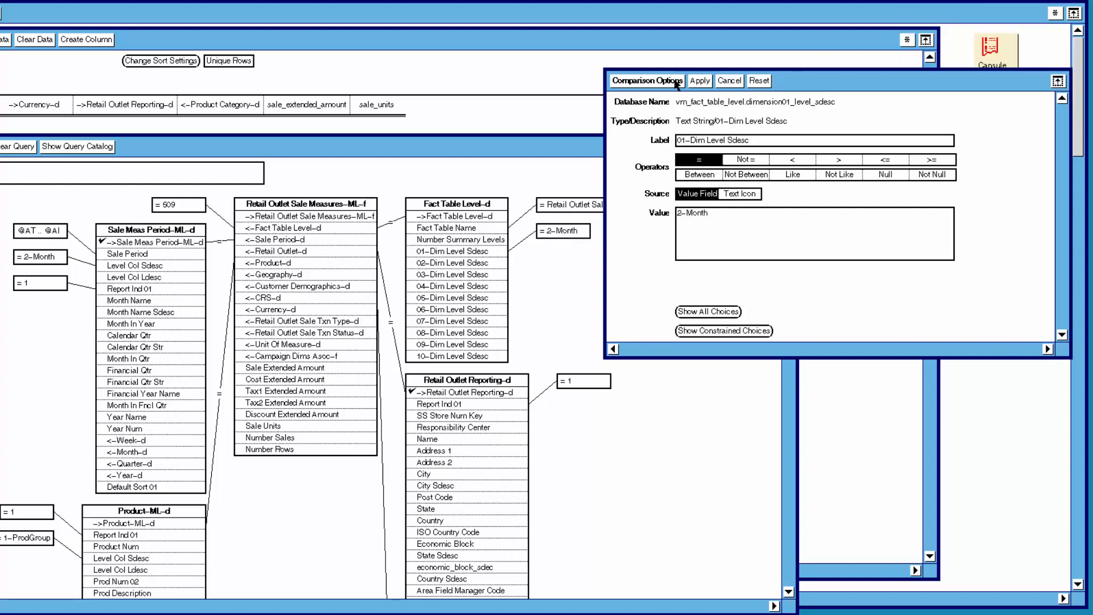
Qualify 02-Dim Level Sdesc in Fact Table Level-d to equal 0-Retail Outlet, picked from the constrained choices, and apply it.
{"action": "left_click", "coordinate": [675, 82]}
{"action": "left_click", "coordinate": [471, 265]}
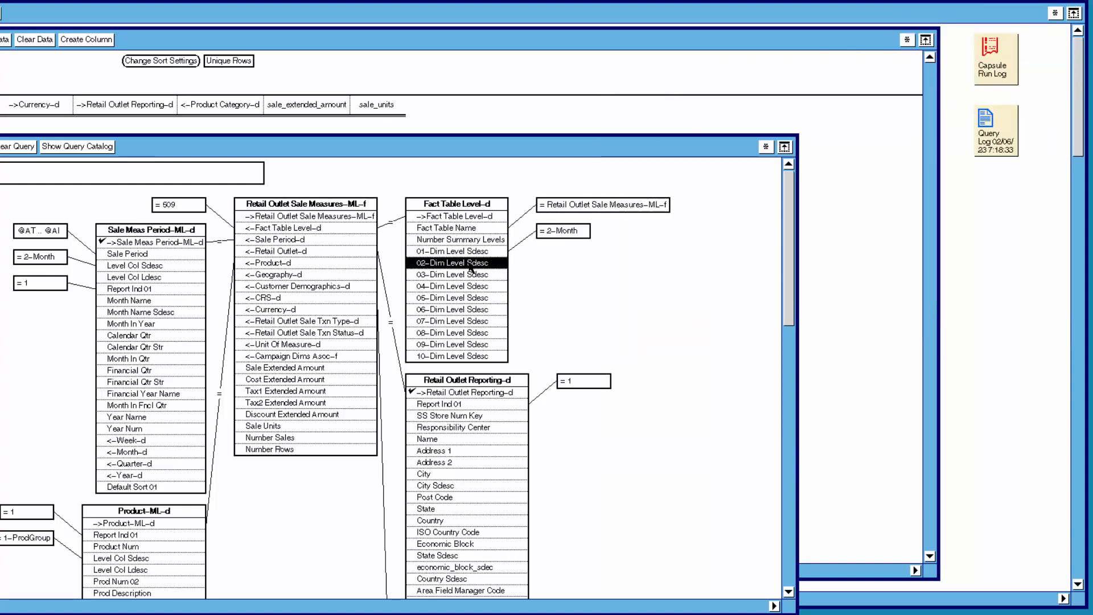
{"action": "left_click_drag", "start_coordinate": [471, 268], "coordinate": [471, 291]}
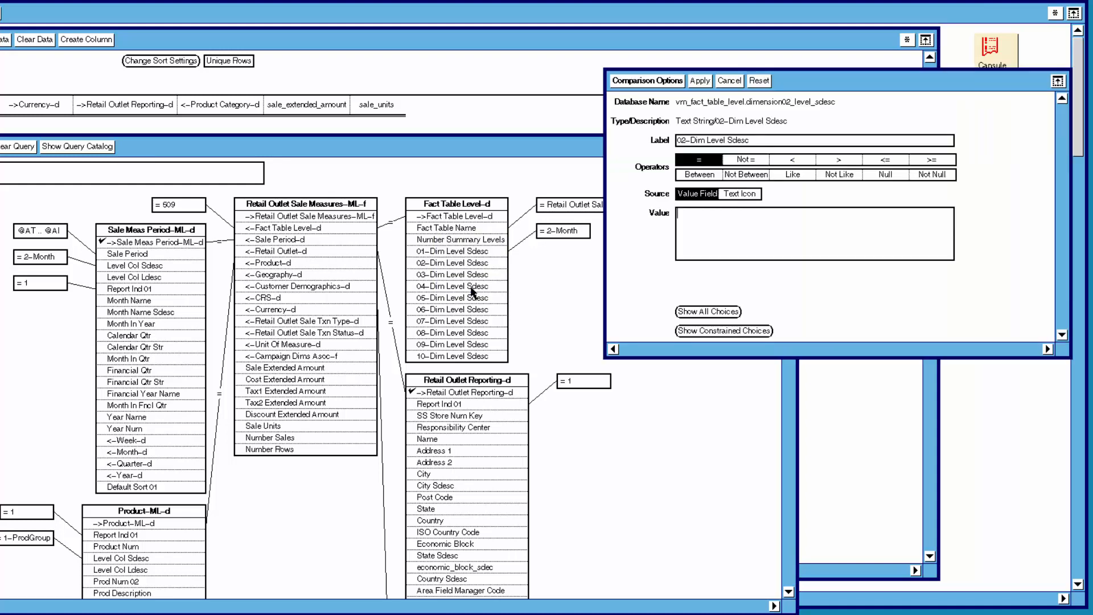
{"action": "left_click", "coordinate": [711, 331]}
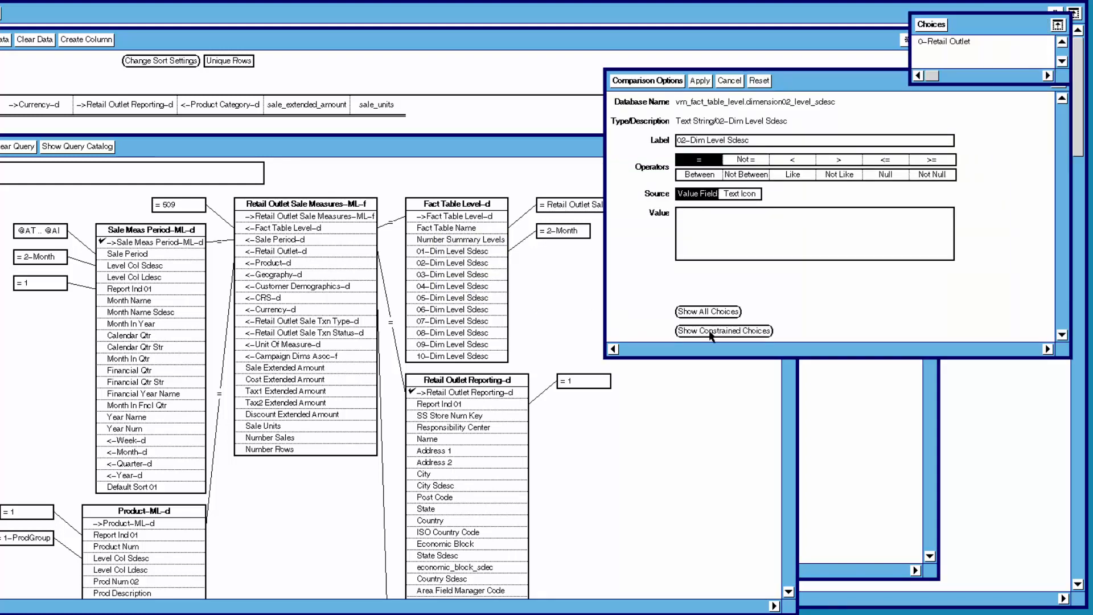
{"action": "left_click", "coordinate": [934, 42]}
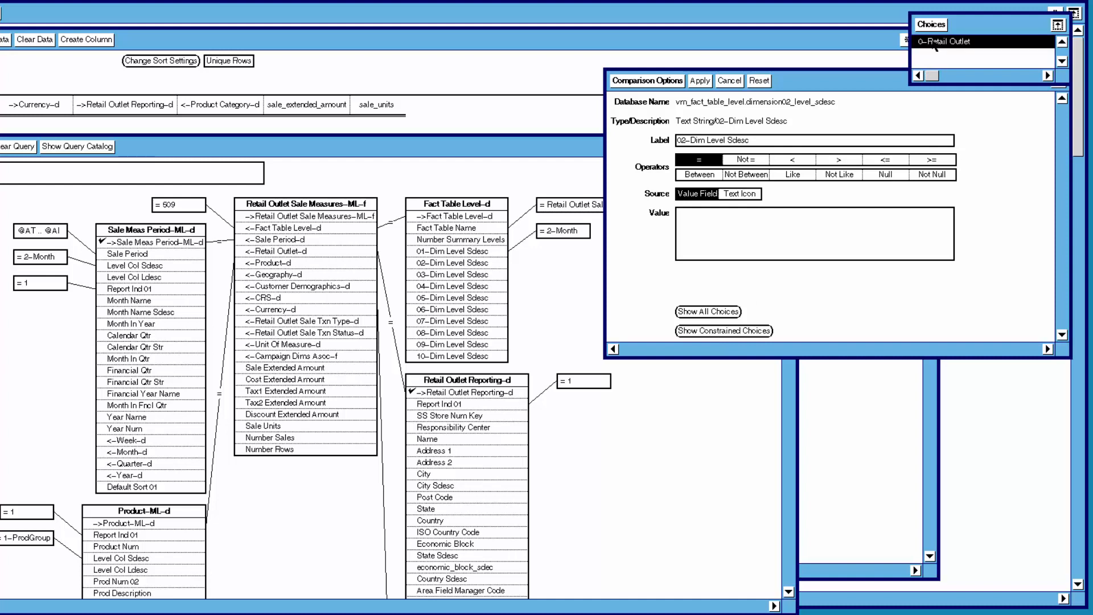
{"action": "left_click", "coordinate": [933, 25]}
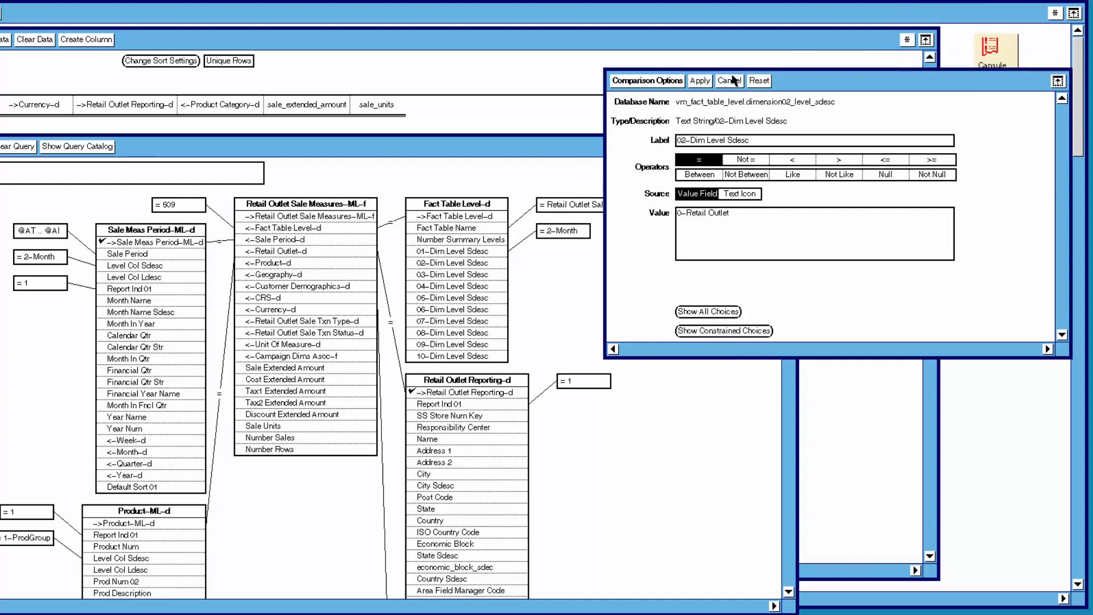
{"action": "left_click", "coordinate": [708, 82]}
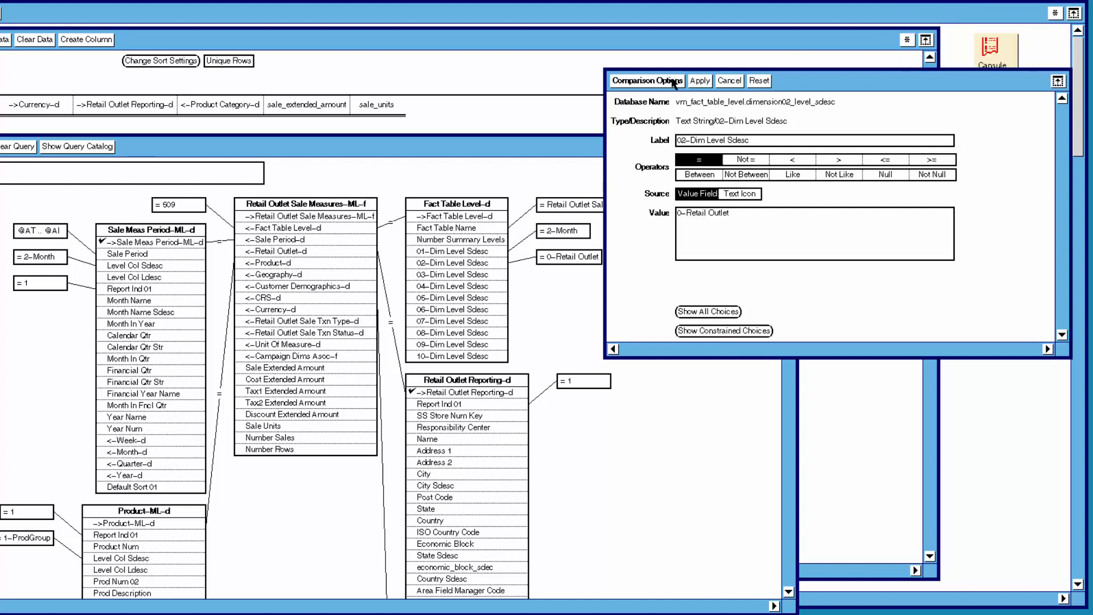
{"action": "left_click", "coordinate": [674, 82]}
Qualify 03-Dim Level Sdesc in Fact Table Level-d to equal 1-Product Group from the constrained choices and apply it.
{"action": "left_click", "coordinate": [457, 273]}
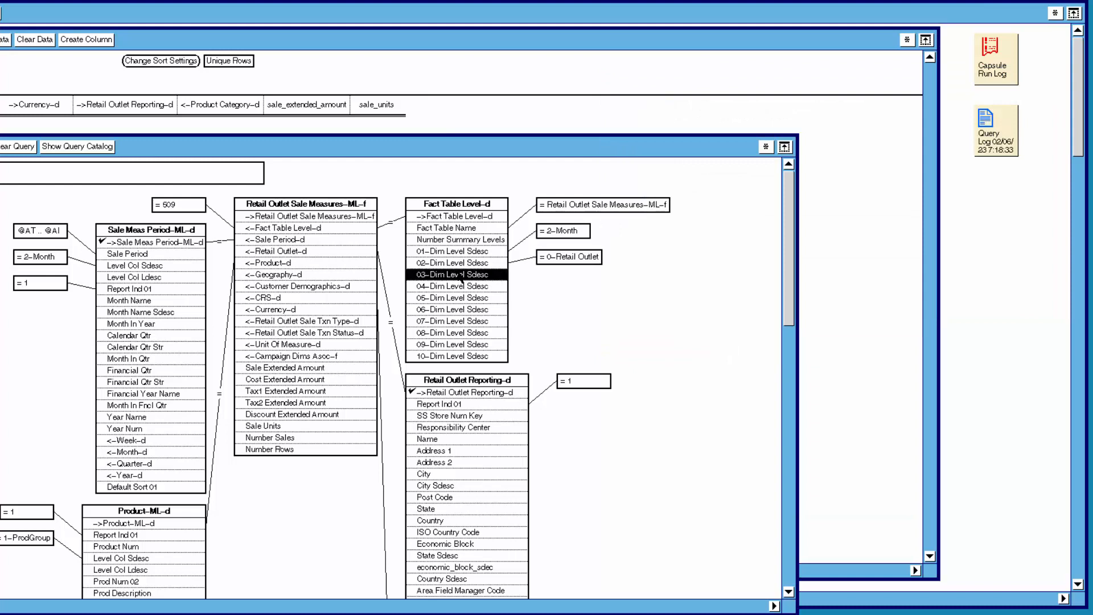
{"action": "right_click", "coordinate": [458, 273]}
{"action": "left_click", "coordinate": [464, 296]}
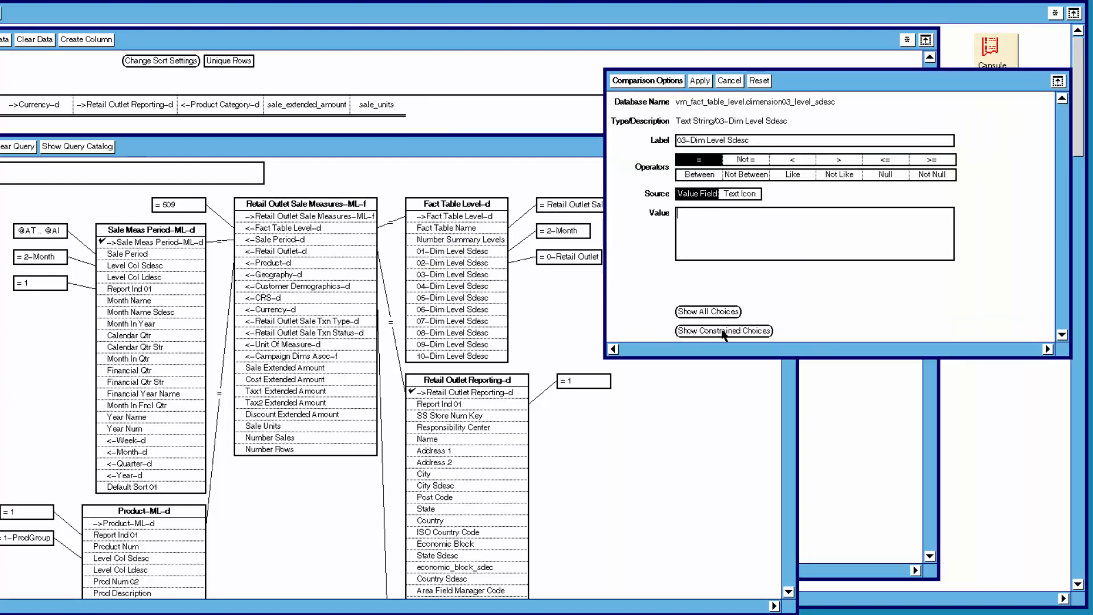
{"action": "left_click", "coordinate": [728, 332]}
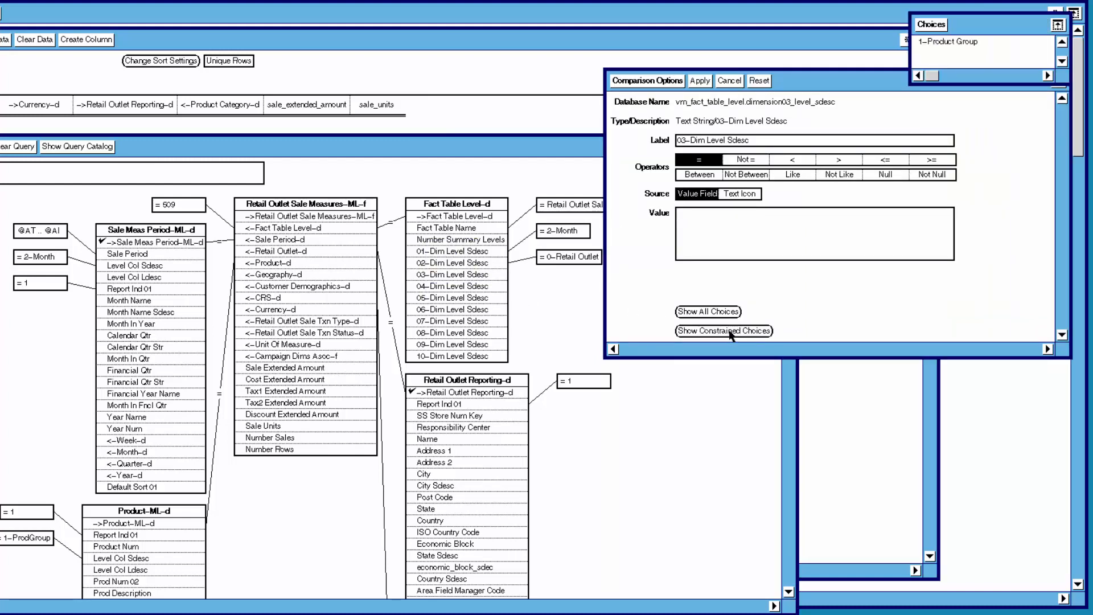
{"action": "double_click", "coordinate": [964, 44]}
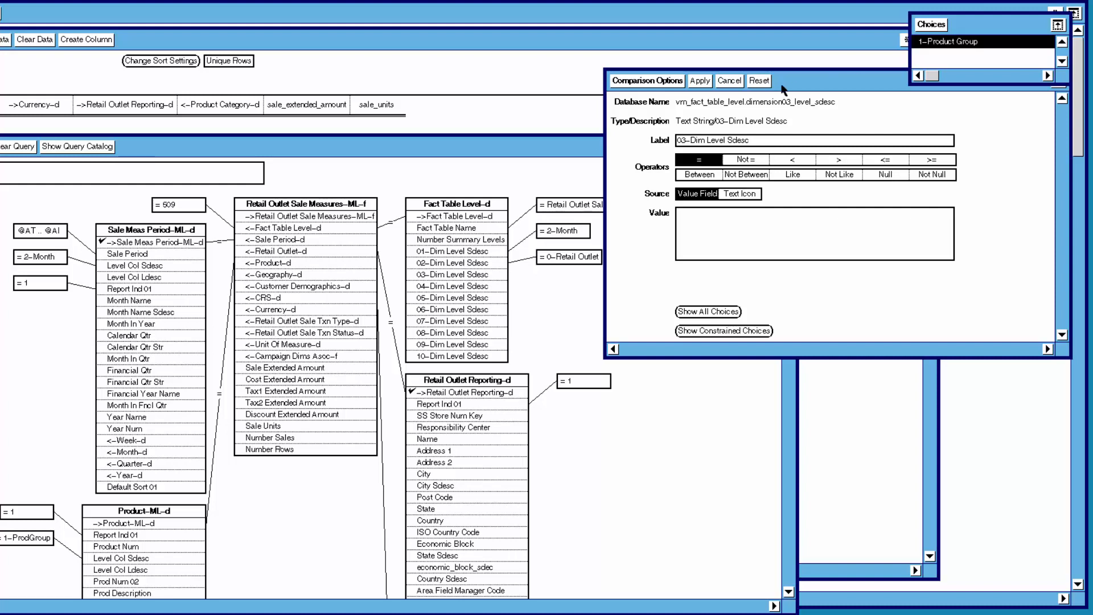
{"action": "left_click", "coordinate": [703, 83]}
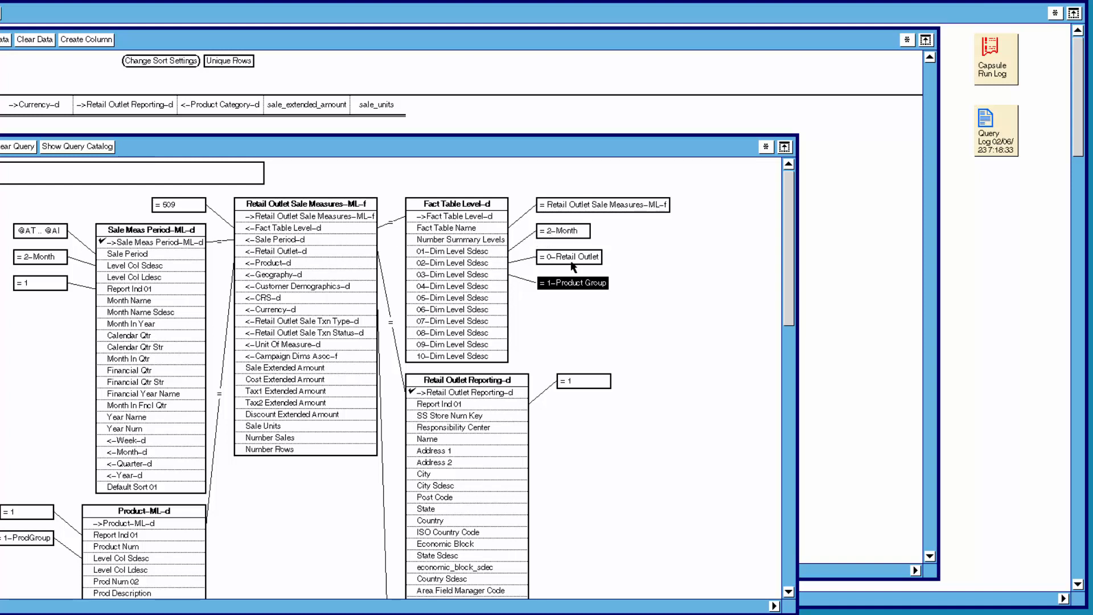
{"action": "left_click", "coordinate": [616, 310]}
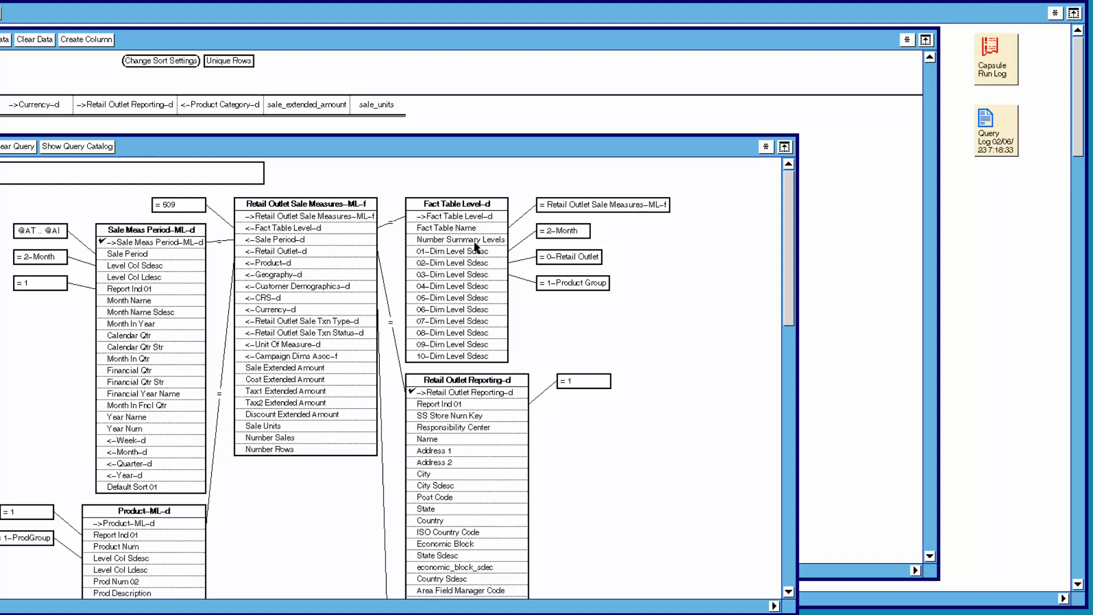
Open comparison options for the ->Fact Table Level-d pointer, view its constrained choices, then close without changes.
{"action": "left_click", "coordinate": [465, 220]}
{"action": "right_click", "coordinate": [465, 220]}
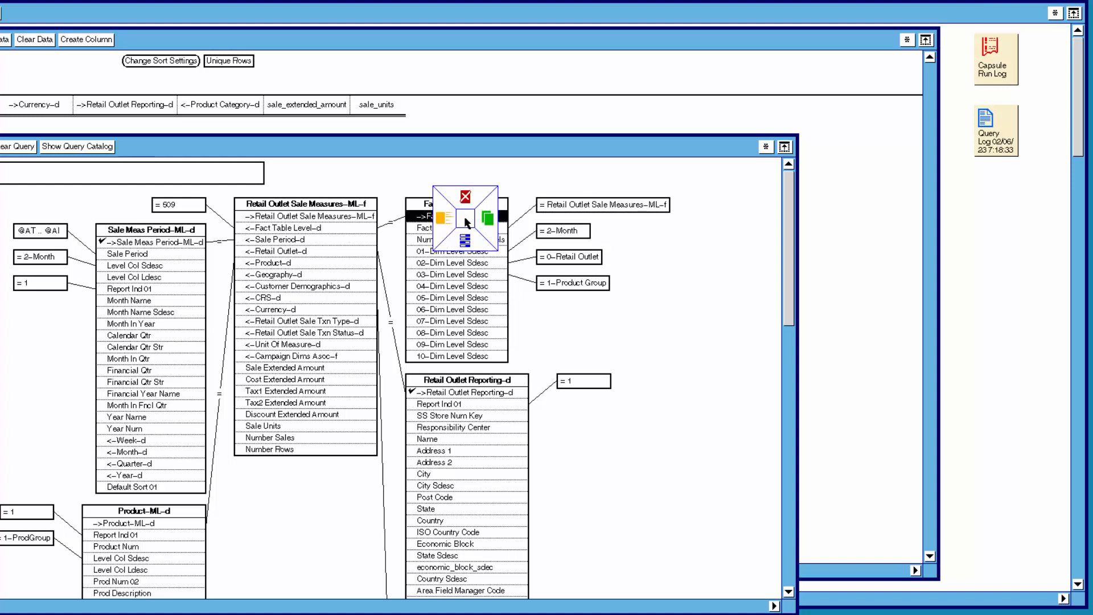
{"action": "left_click", "coordinate": [467, 242]}
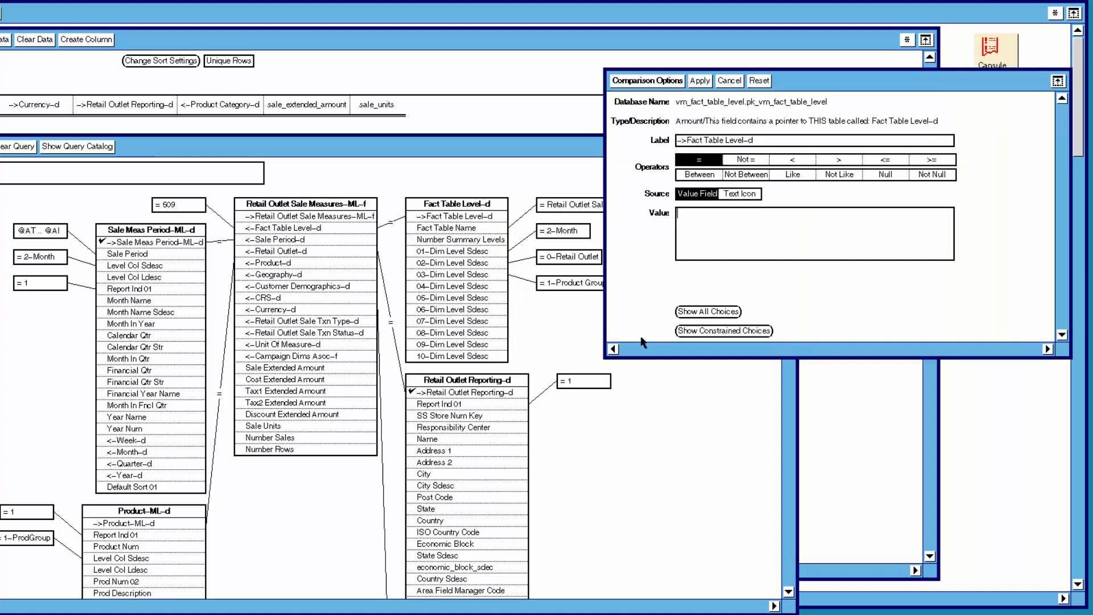
{"action": "left_click", "coordinate": [711, 331]}
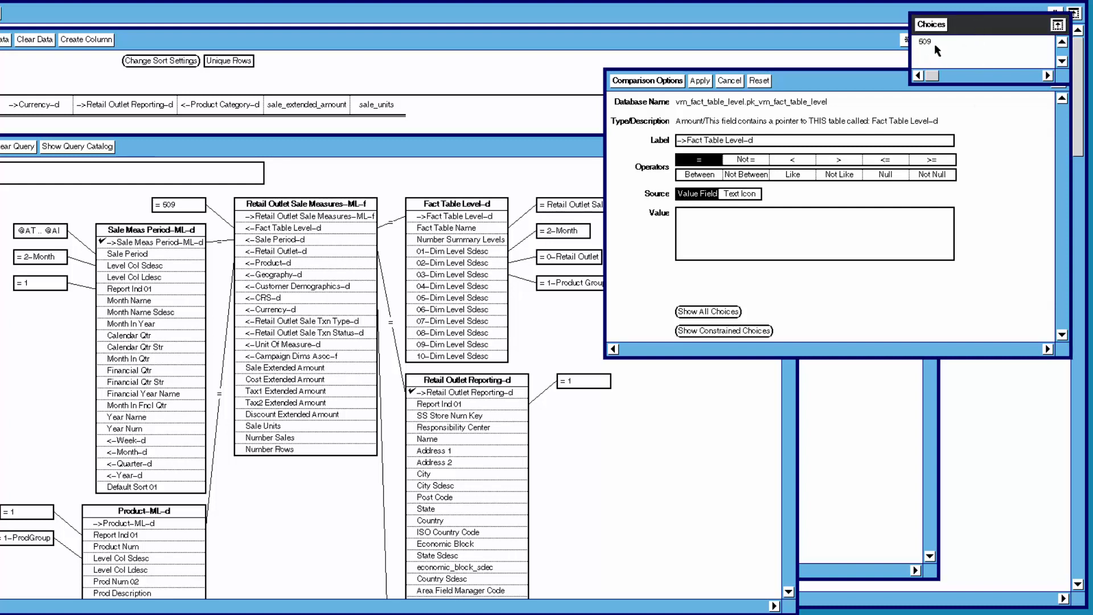
{"action": "key", "text": "Delete"}
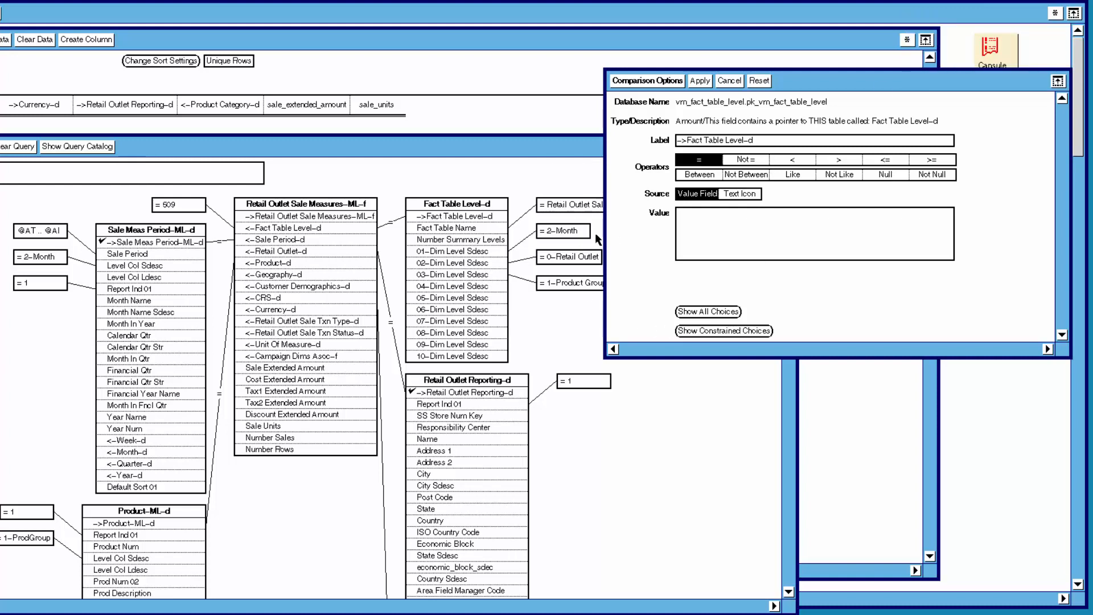
{"action": "left_click", "coordinate": [662, 84]}
{"action": "key", "text": "Delete"}
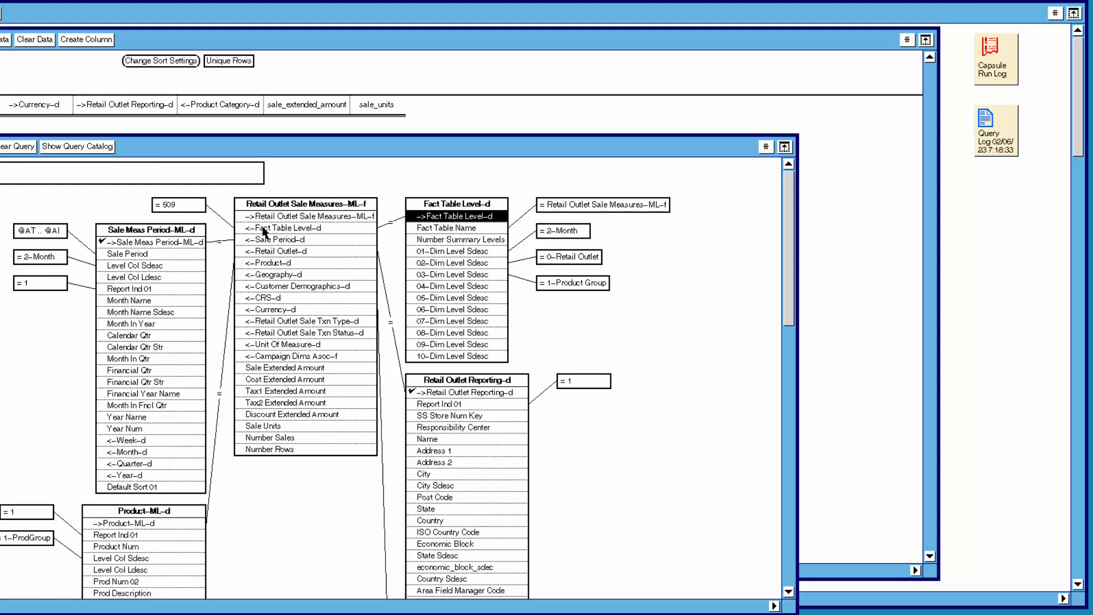
Delete the = 509 qualifier and qualify <-Fact Table Level-d in Retail Outlet Sale Measures-ML-f to equal 509.
{"action": "left_click", "coordinate": [174, 206]}
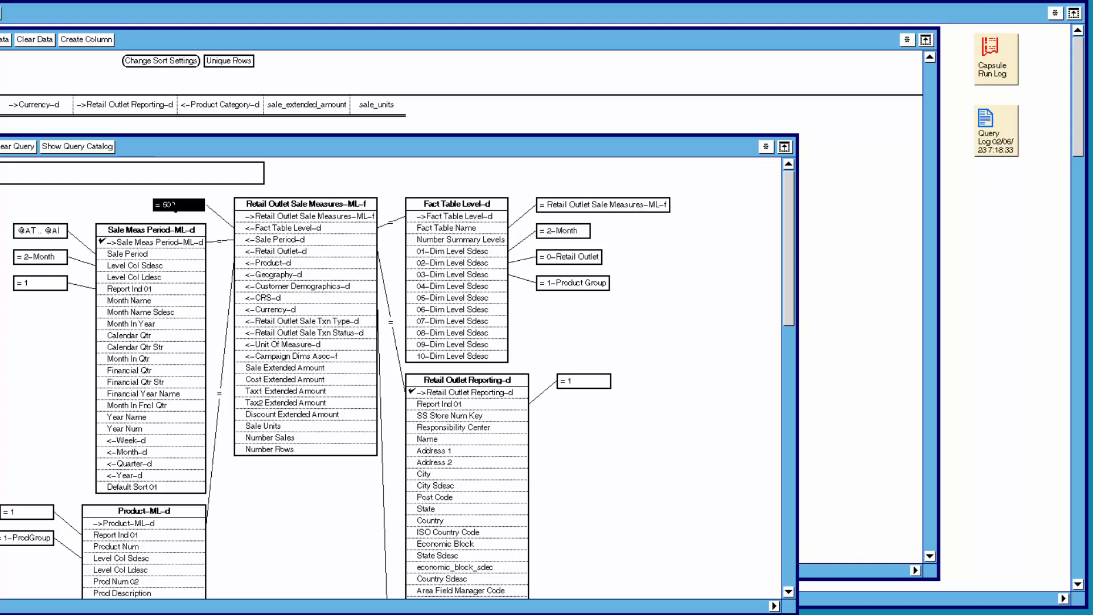
{"action": "right_click", "coordinate": [174, 206]}
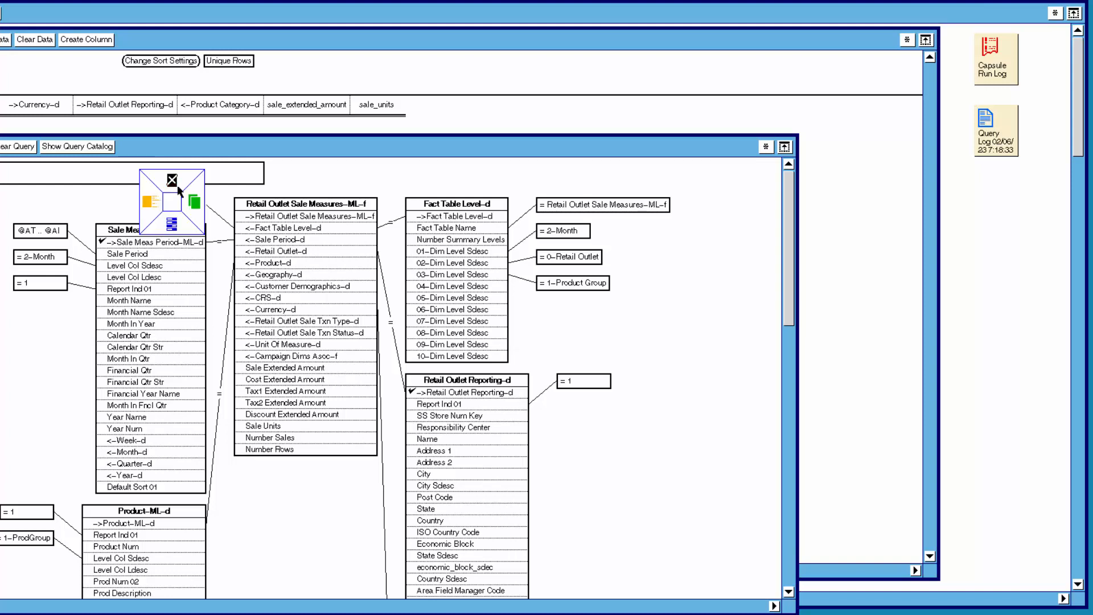
{"action": "left_click", "coordinate": [180, 192]}
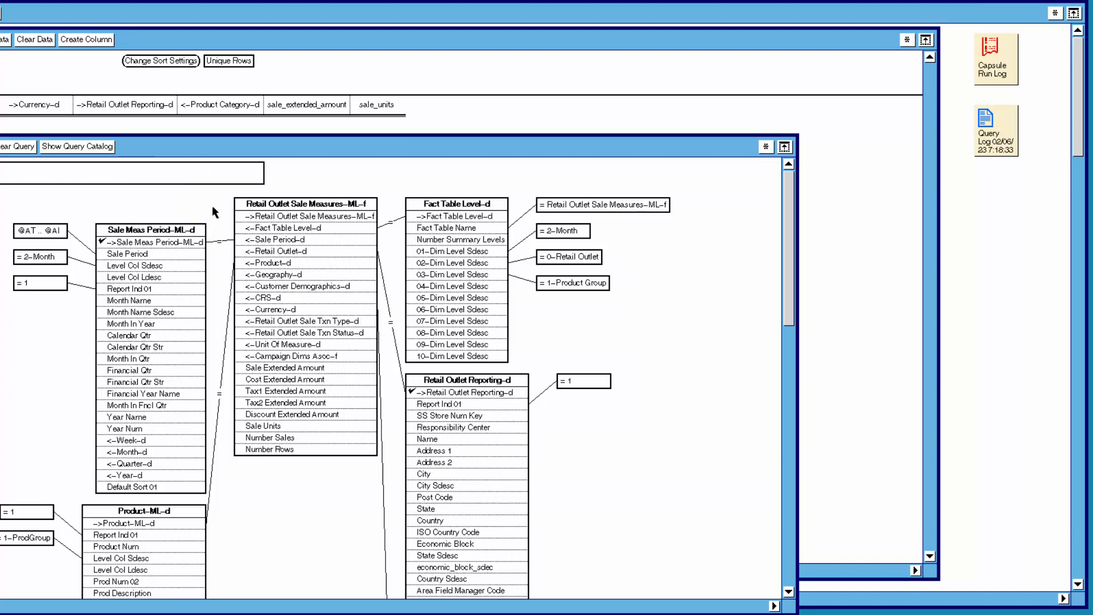
{"action": "left_click", "coordinate": [274, 230]}
{"action": "right_click", "coordinate": [273, 233]}
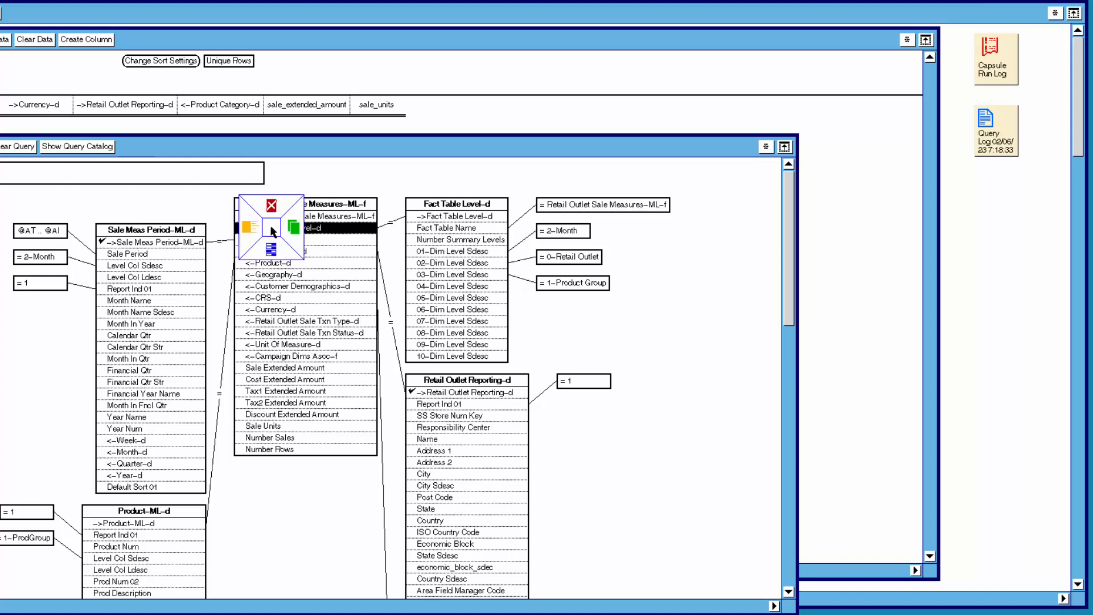
{"action": "left_click", "coordinate": [273, 256]}
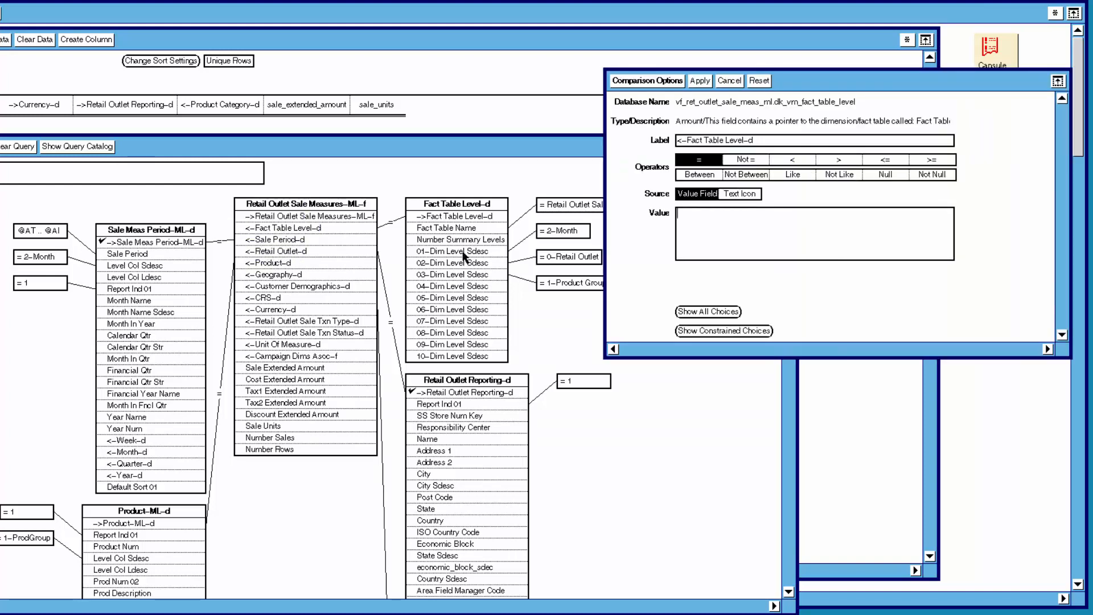
{"action": "type", "text": "509"}
{"action": "left_click", "coordinate": [705, 82]}
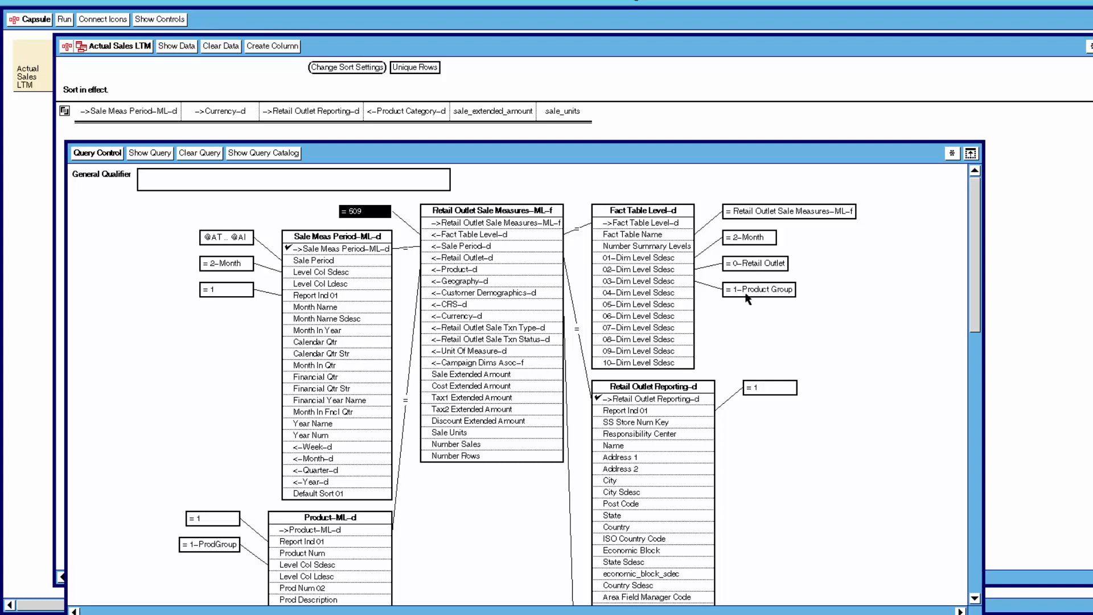
Remove the Fact Table Level-d table together with its qualifiers from the query diagram.
{"action": "left_click", "coordinate": [217, 268]}
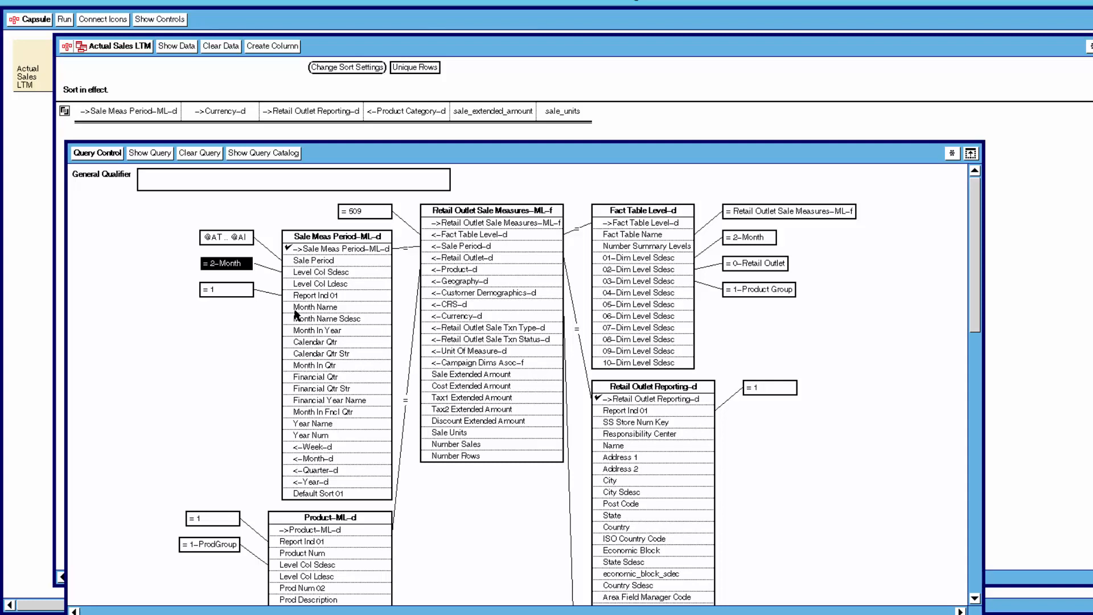
{"action": "left_click", "coordinate": [655, 212]}
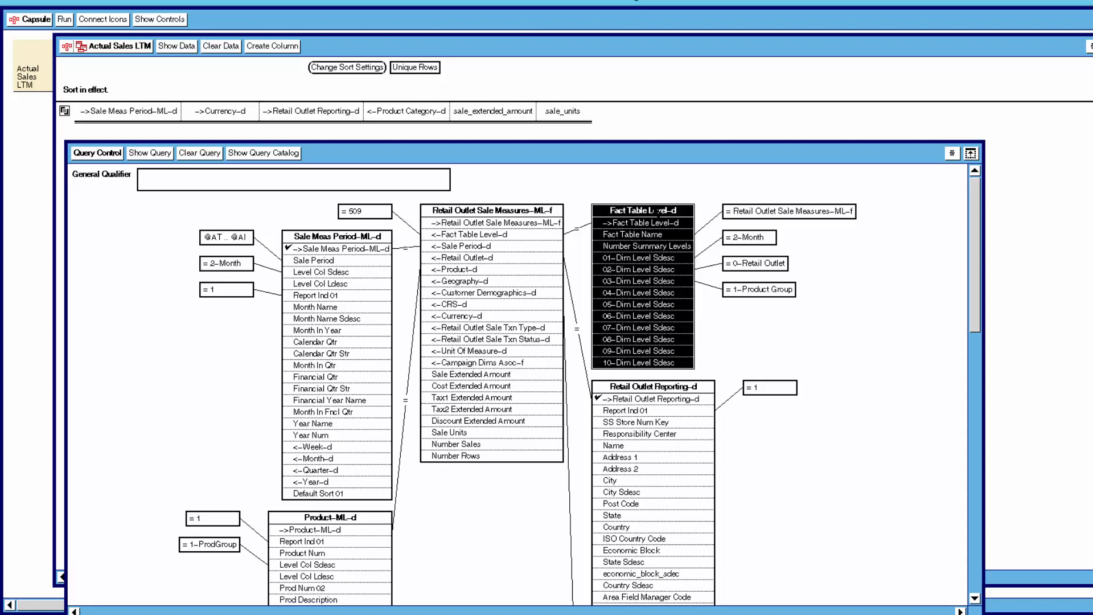
{"action": "left_click", "coordinate": [656, 186]}
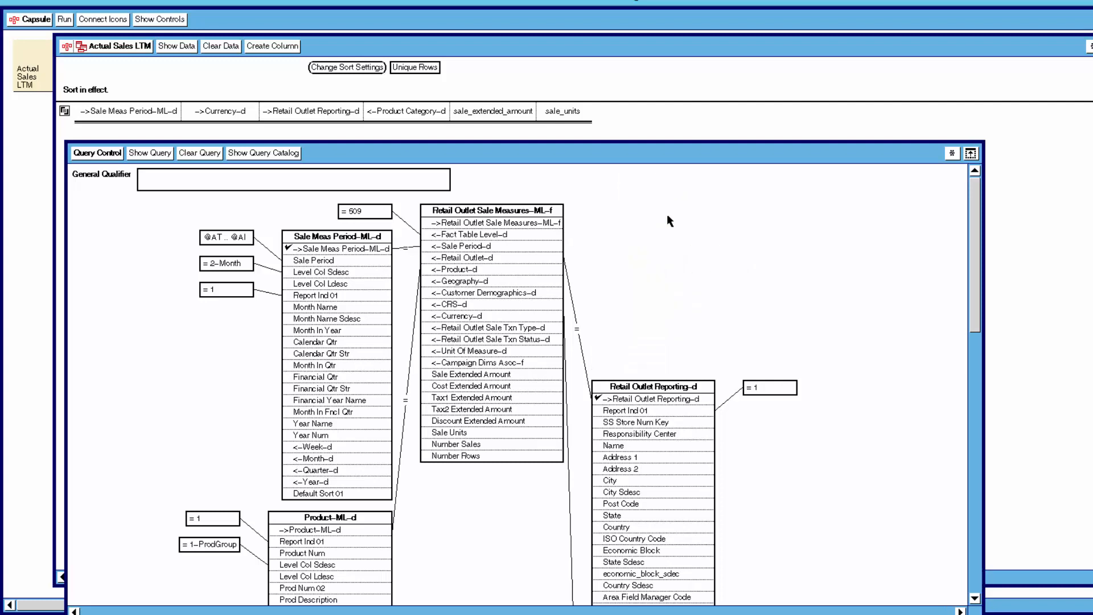
Refresh the query diagram layout and run the query to show its data.
{"action": "left_click", "coordinate": [152, 155]}
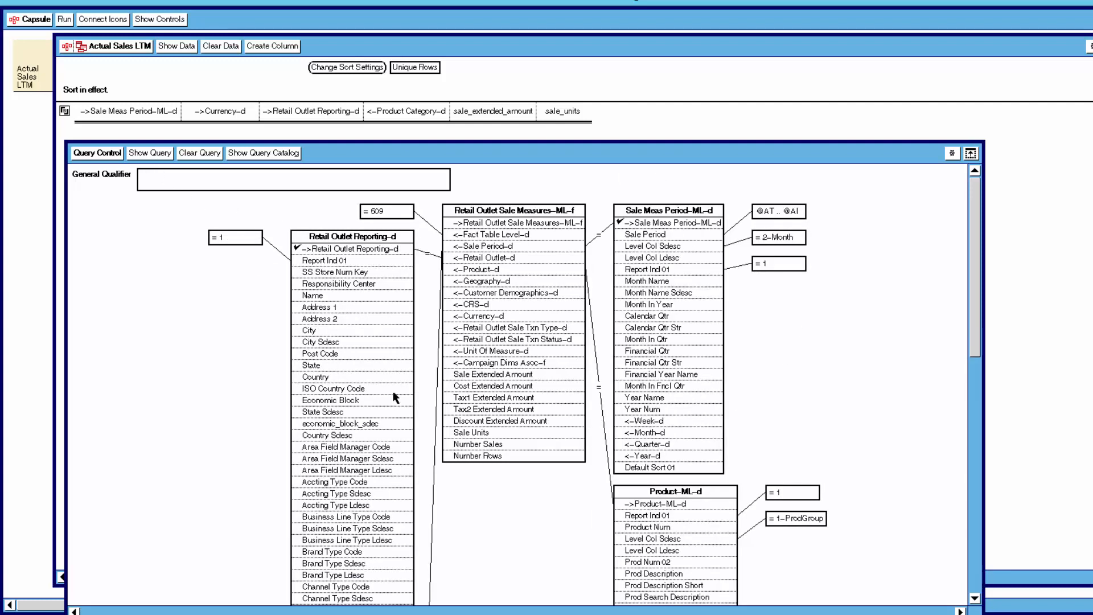
{"action": "left_click", "coordinate": [390, 216]}
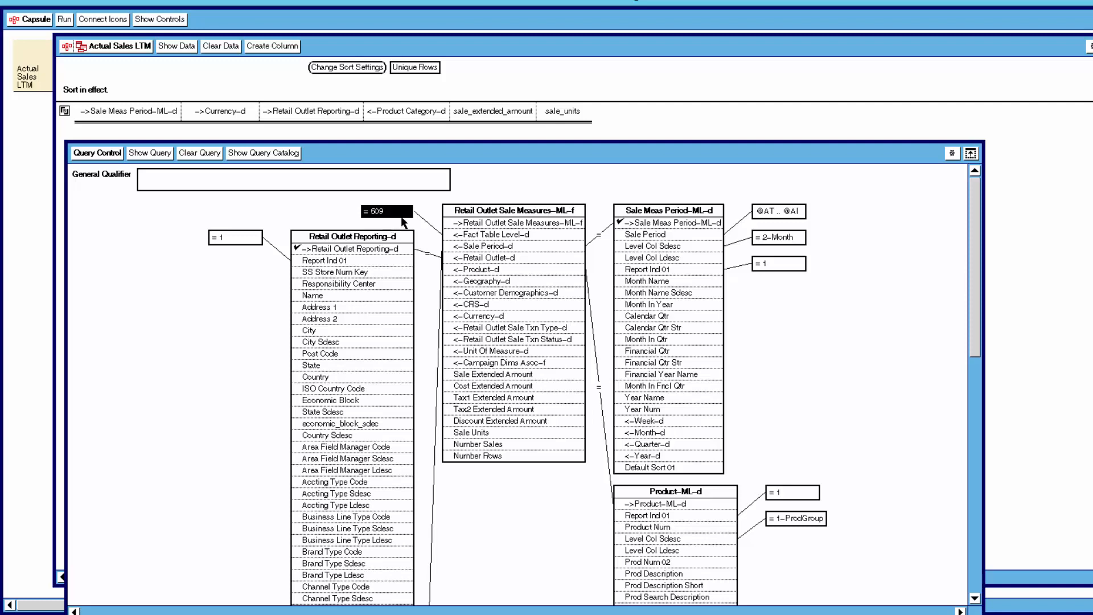
{"action": "left_click", "coordinate": [403, 222]}
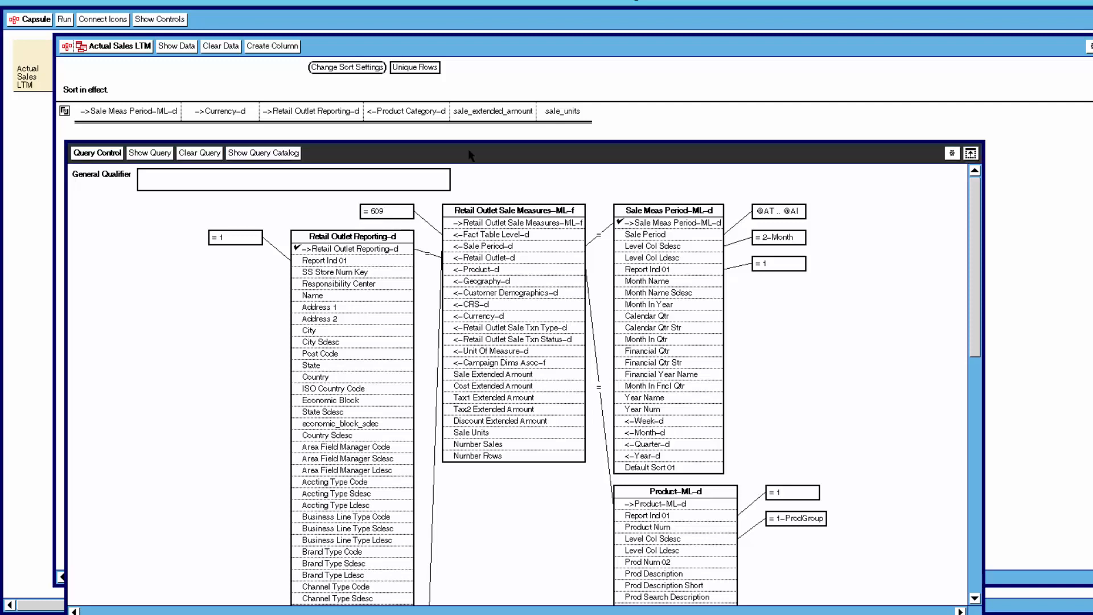
{"action": "left_click", "coordinate": [176, 46]}
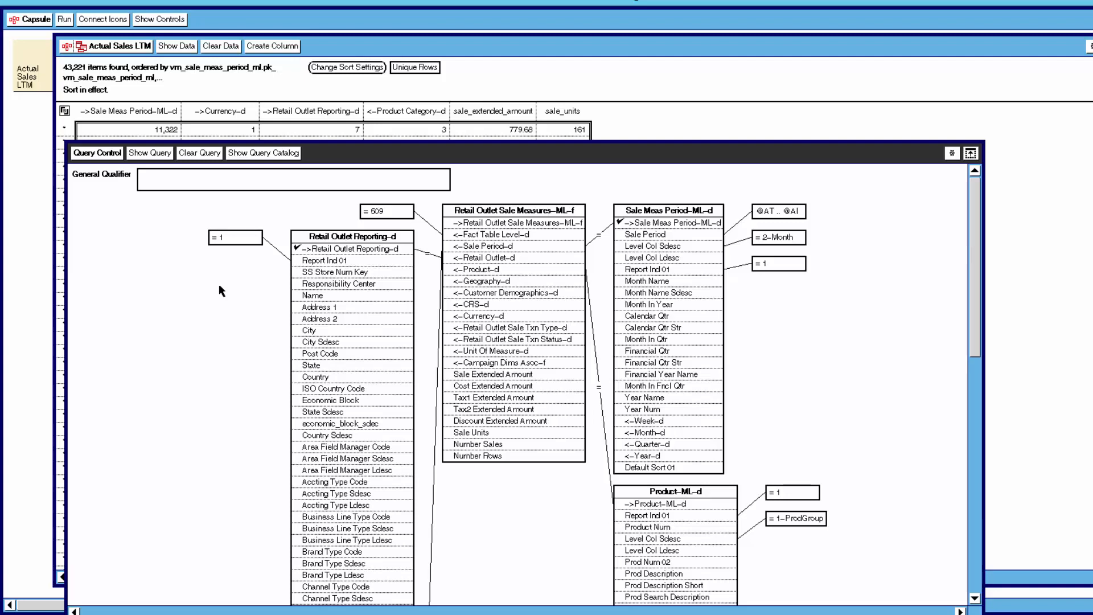
Open the query log to review the generated SQL, then close it.
{"action": "left_click", "coordinate": [198, 282]}
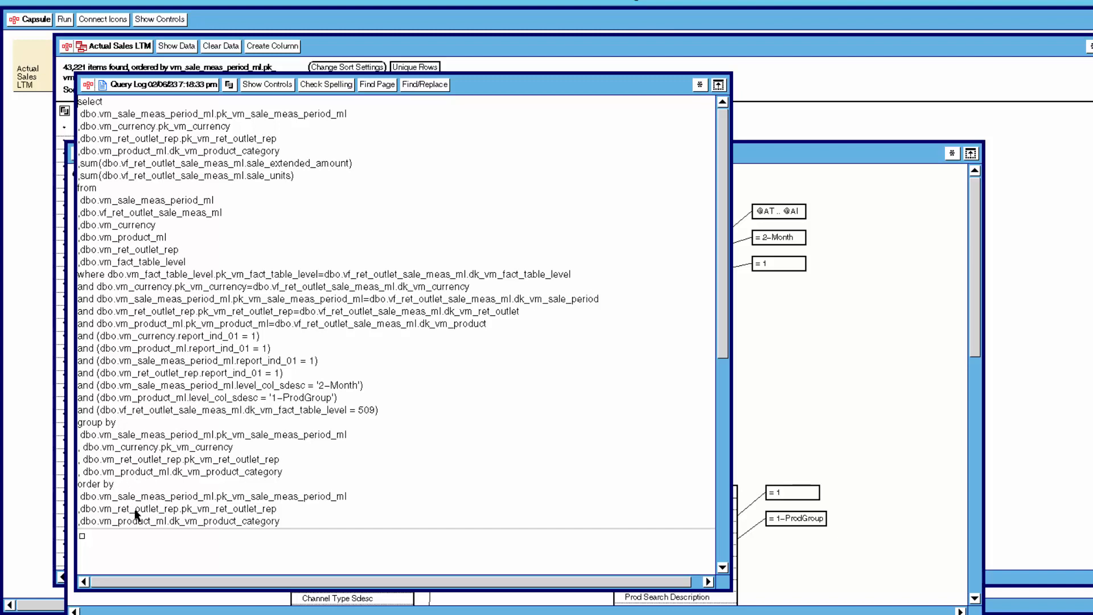
{"action": "double_click", "coordinate": [151, 86]}
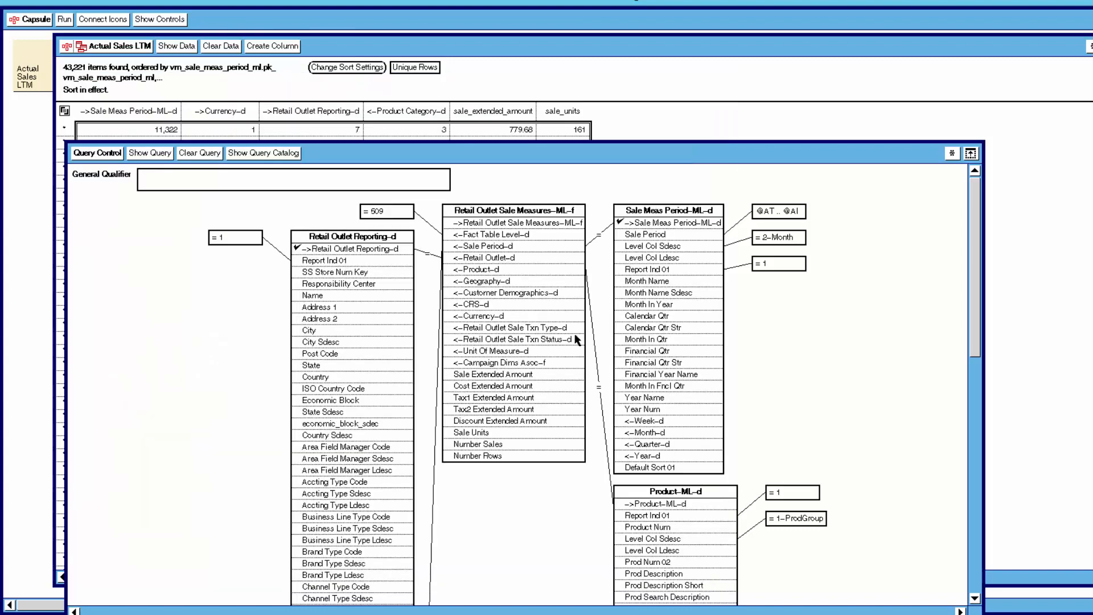